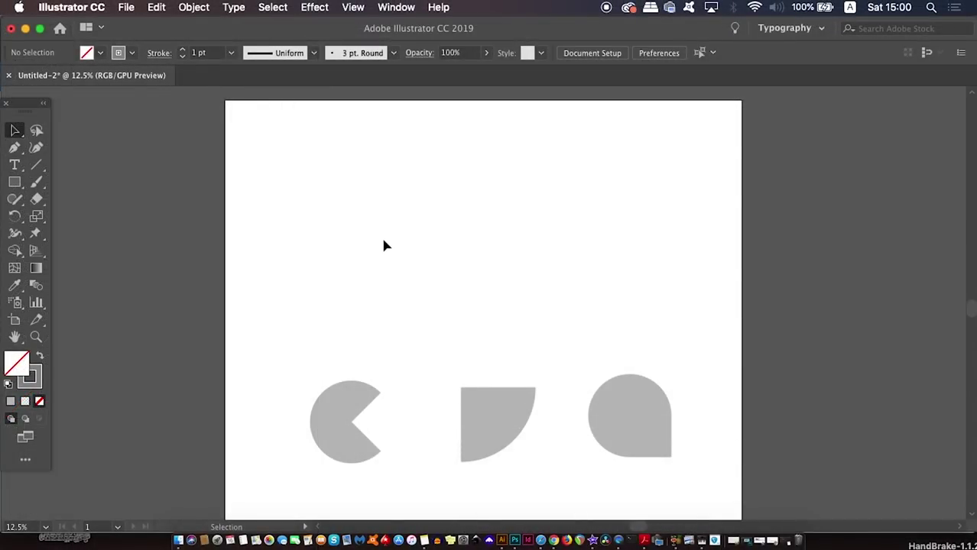
Zoom in and draw an outlined circle in the upper part of the artboard.
key("super+equal")
left_click_drag(384, 238, 375, 280)
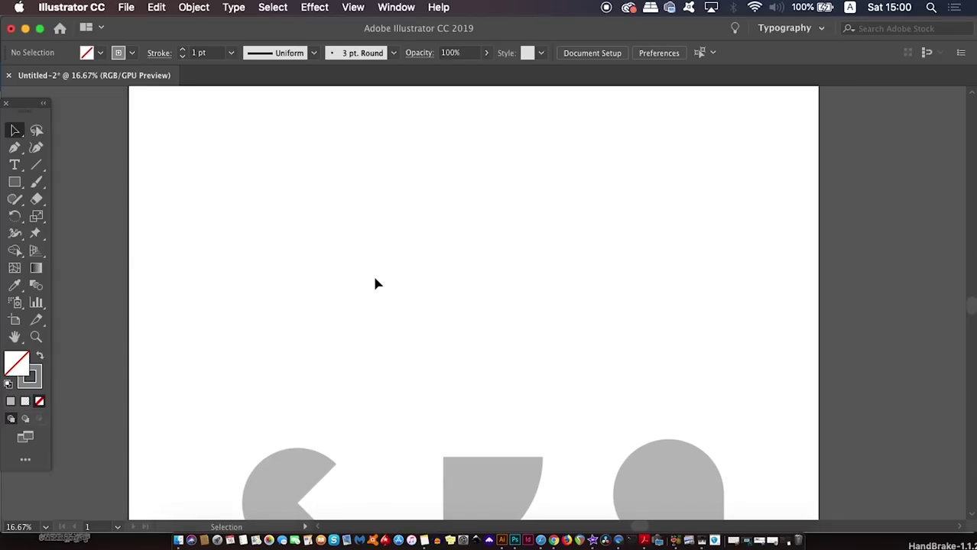
key("l")
left_click_drag(301, 168, 494, 295)
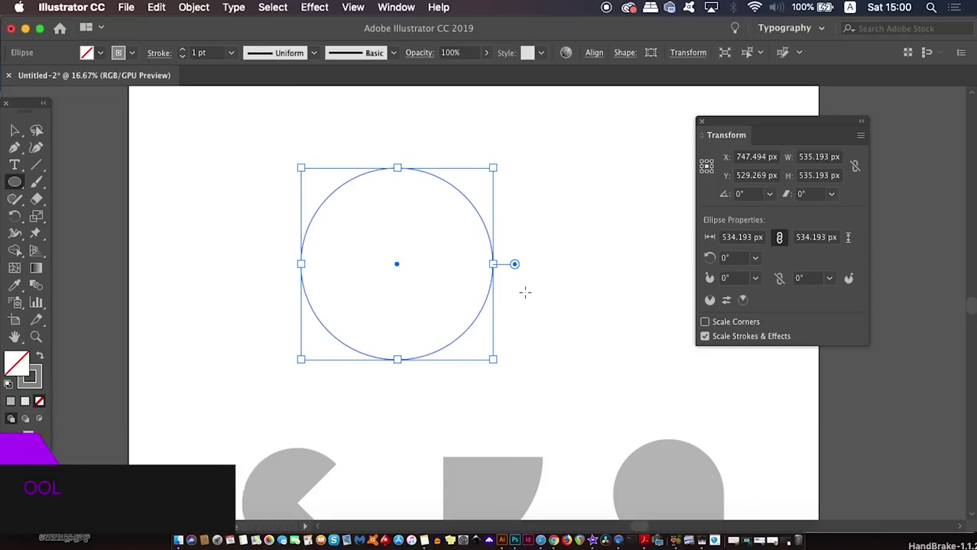
Draw a square from the circle's centre covering its lower-right quarter.
key("m")
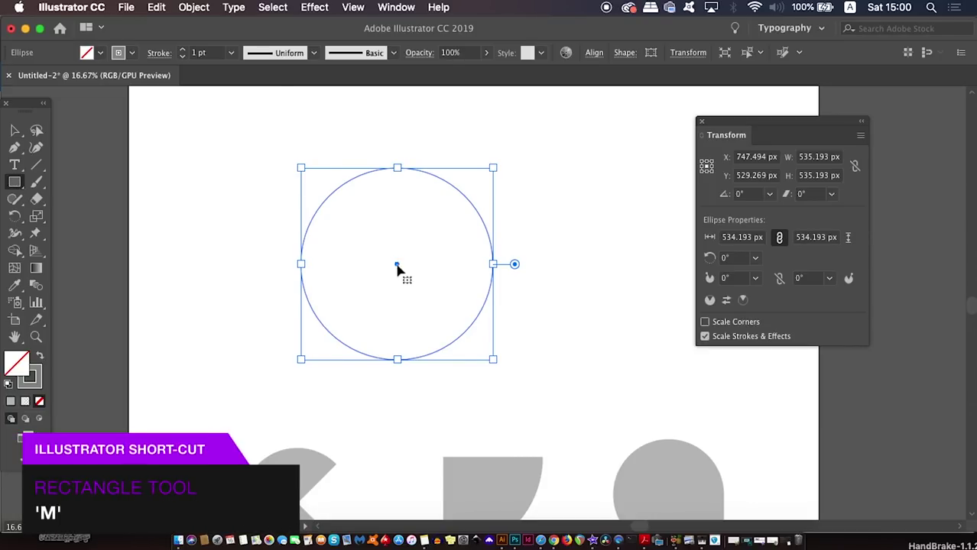
key("super+equal")
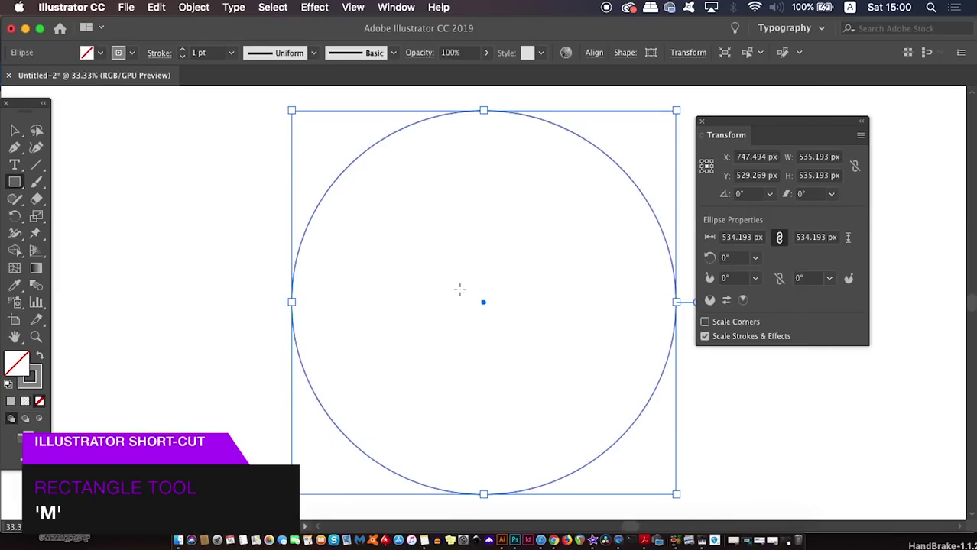
key("super+shift+a")
scroll(459, 306, "right", 2)
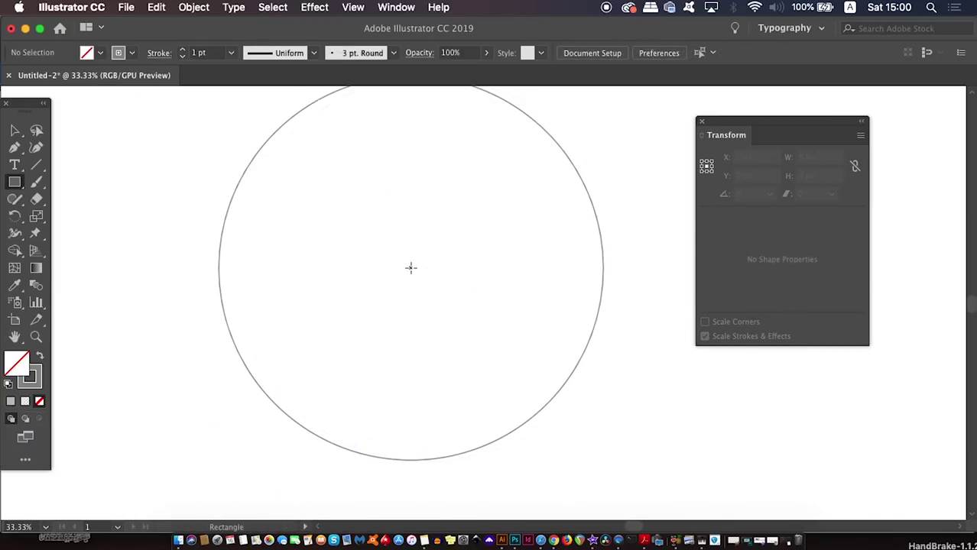
left_click_drag(411, 268, 604, 412)
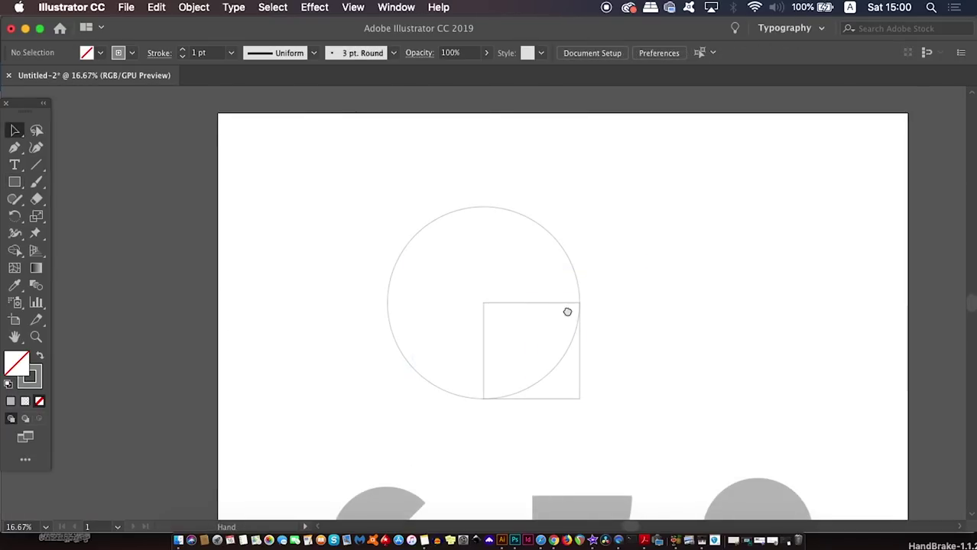
Shrink the circle and square together and move them down-right.
left_click_drag(567, 312, 501, 201)
left_click_drag(622, 211, 388, 293)
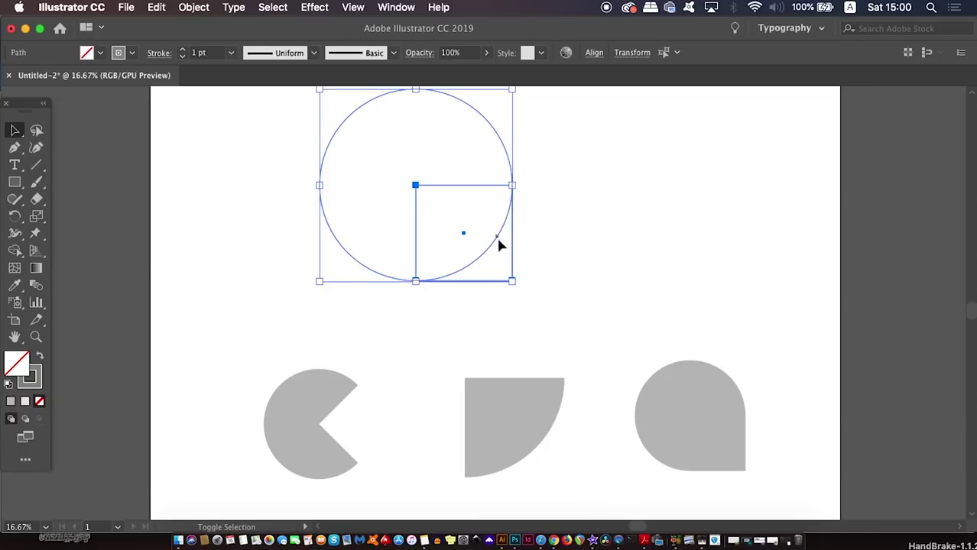
mouse_move(512, 281)
left_mouse_down()
mouse_move(488, 270)
mouse_move(488, 257)
mouse_move(482, 269)
mouse_move(539, 298)
left_mouse_up()
left_click(691, 299)
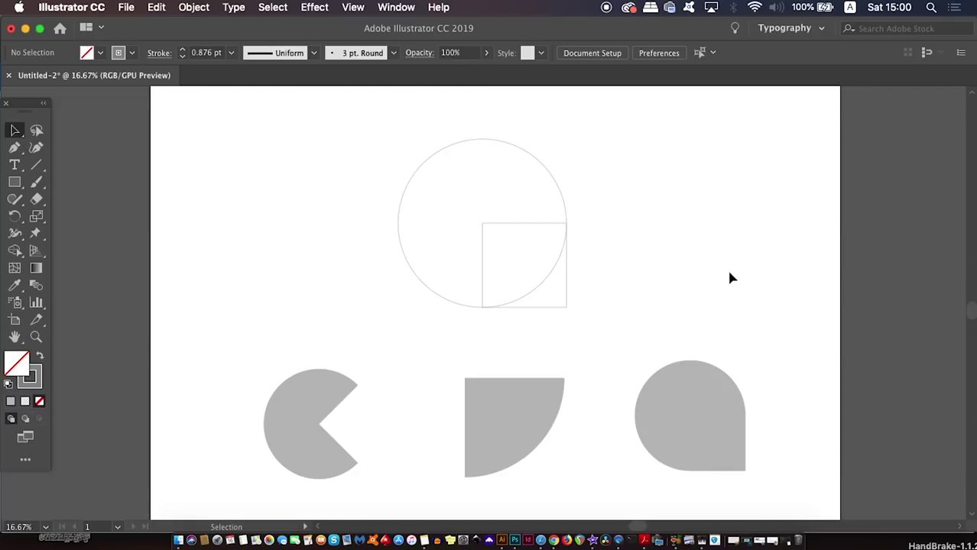
In Pathfinder, try Unite on the circle and square, undo it, then apply Intersect.
left_click(396, 6)
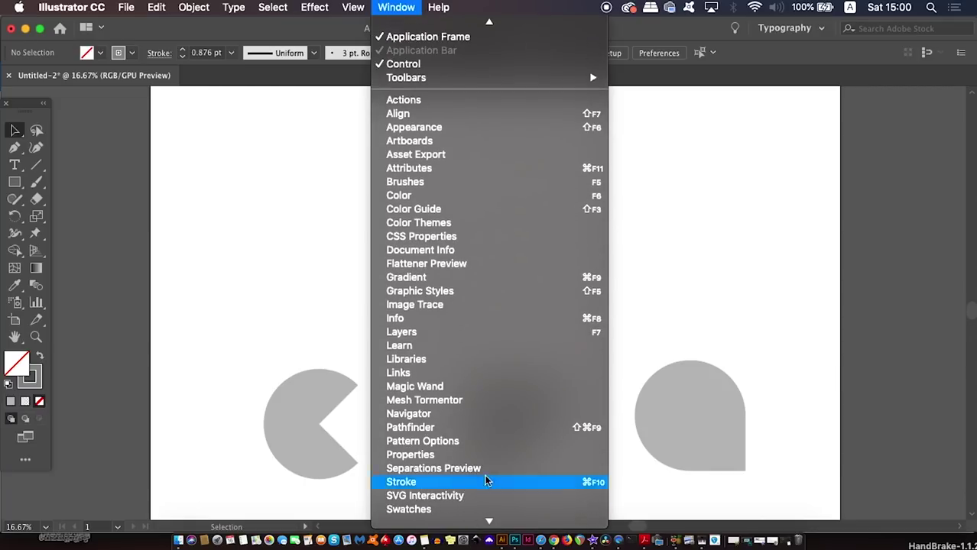
left_click(495, 434)
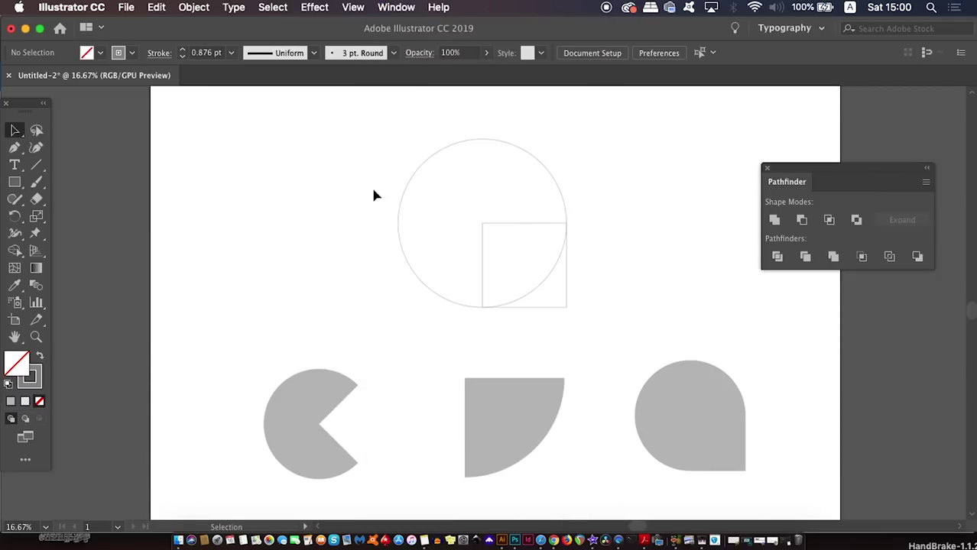
left_click_drag(373, 172, 593, 329)
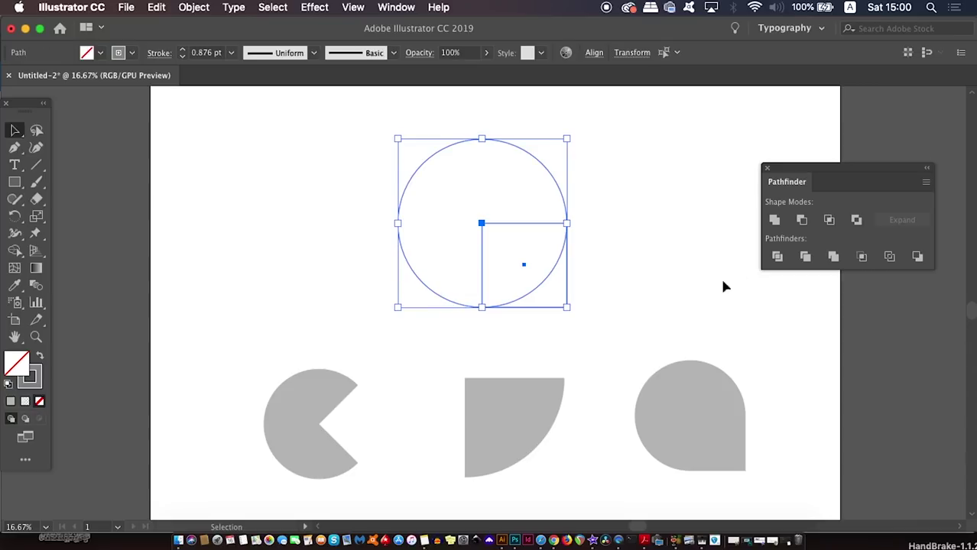
left_click(774, 222)
left_click(671, 276)
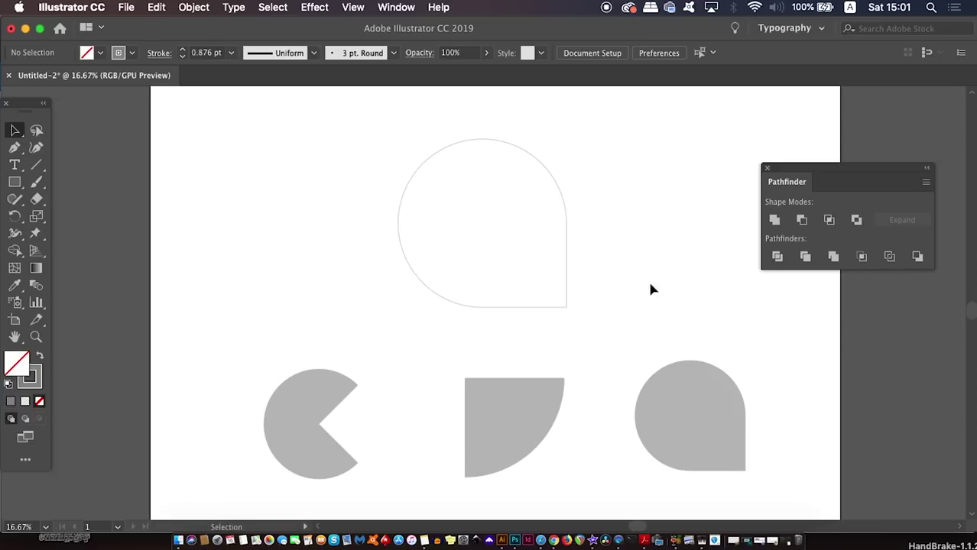
key("super+z")
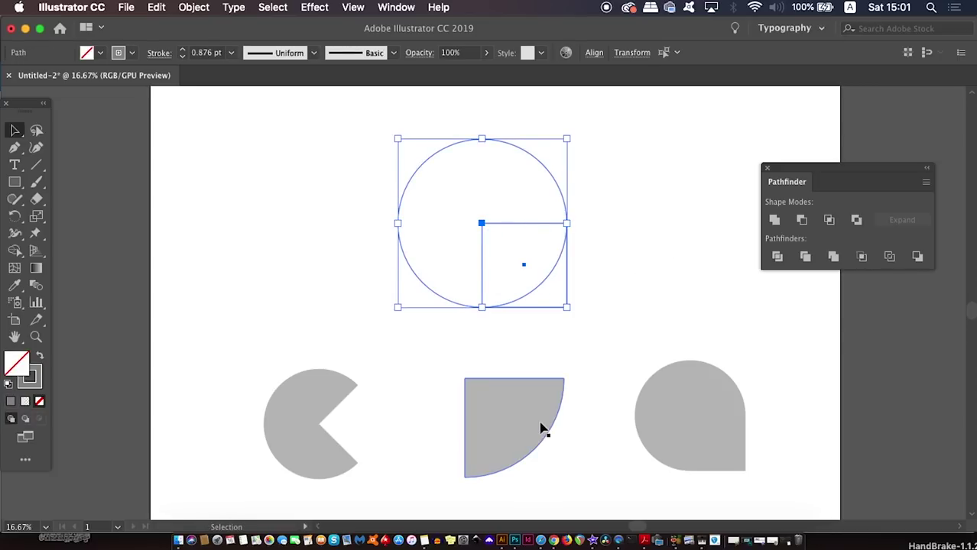
left_click(829, 220)
left_click(656, 270)
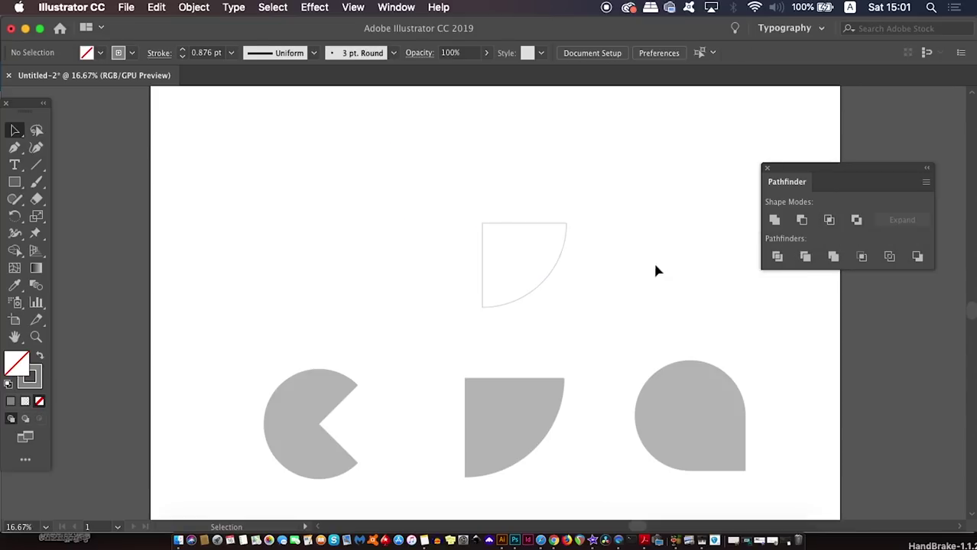
Undo the Intersect and use Shape Builder to delete the circle regions, keeping the square's corner.
key("super+z")
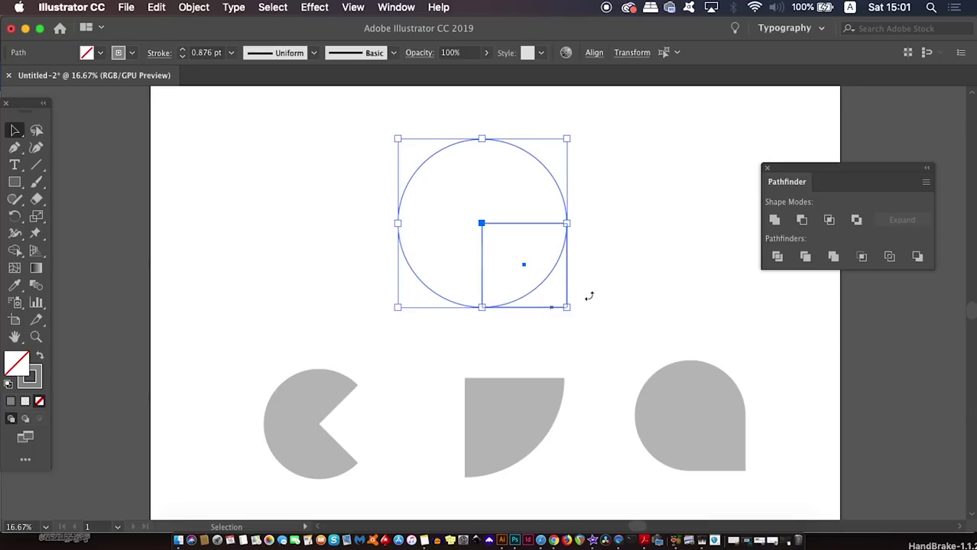
left_click(16, 253)
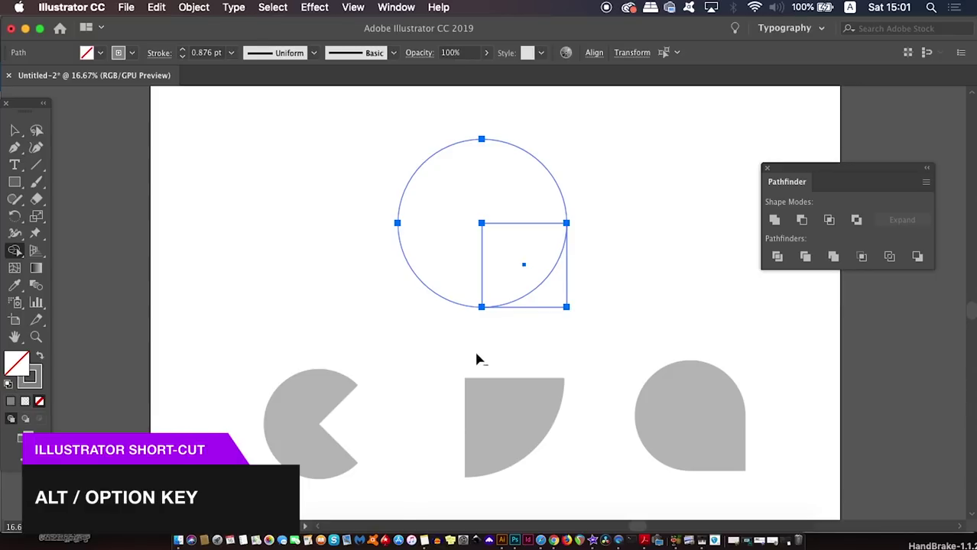
left_click_drag(536, 307, 567, 264)
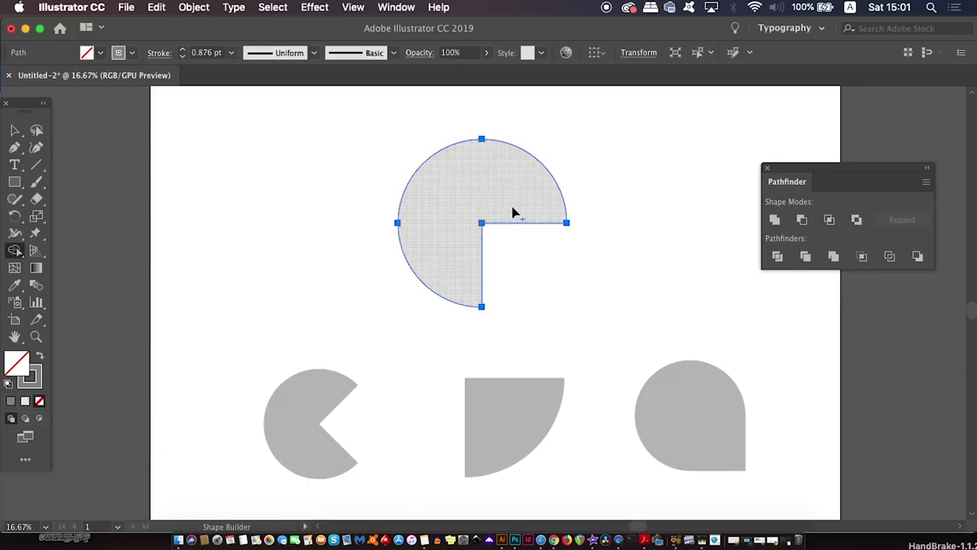
key("super+z")
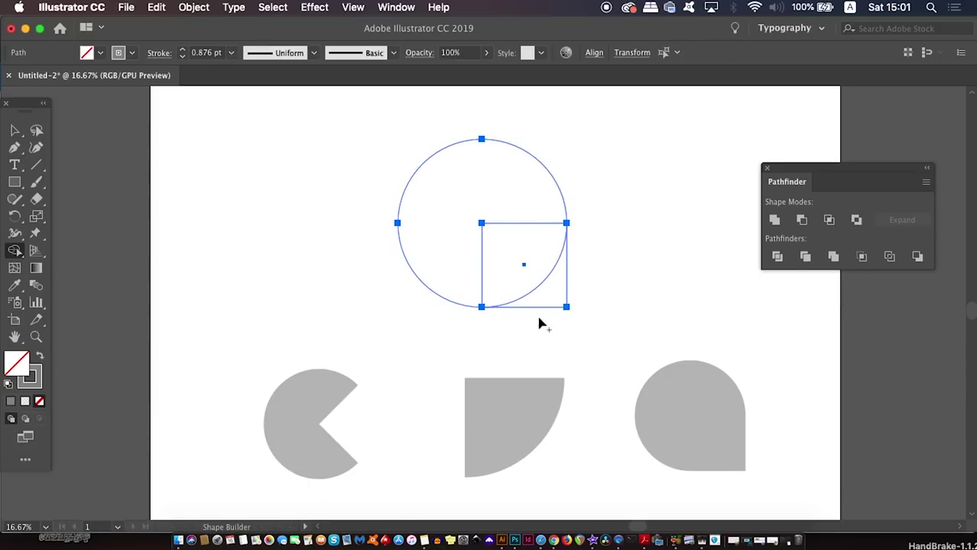
mouse_move(401, 336)
left_mouse_down()
mouse_move(452, 254)
mouse_move(526, 225)
left_mouse_up()
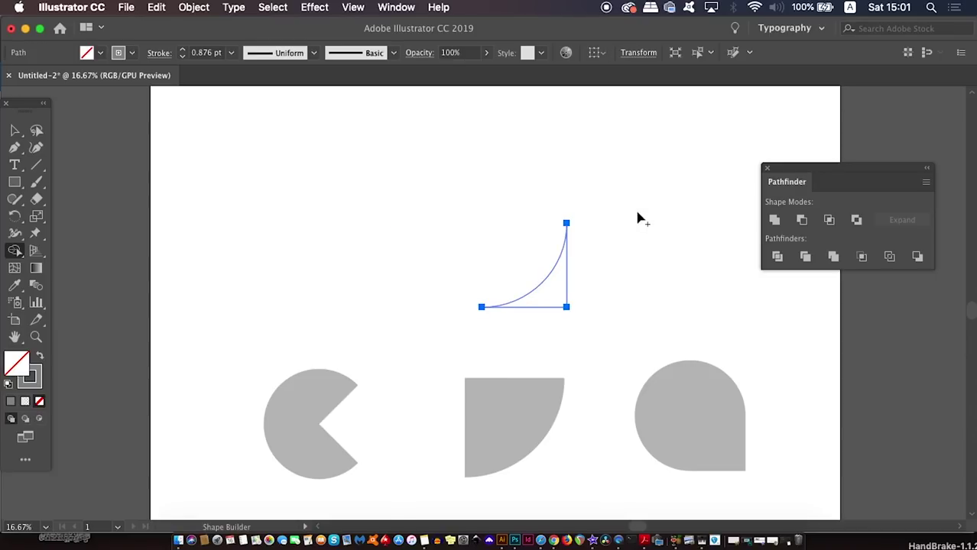
Swap the corner piece's fill and stroke colours, then undo the shape changes.
key("v")
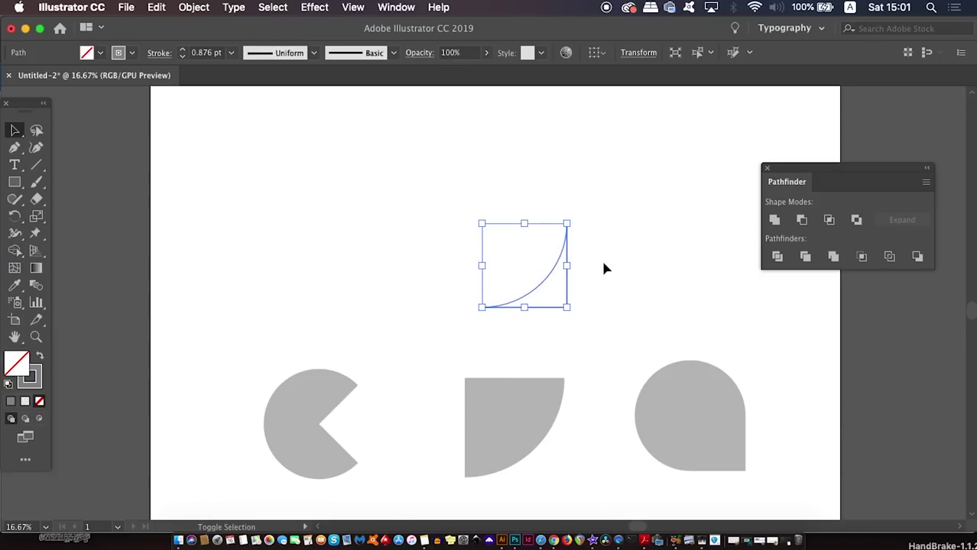
key("shift+x")
left_click(704, 244)
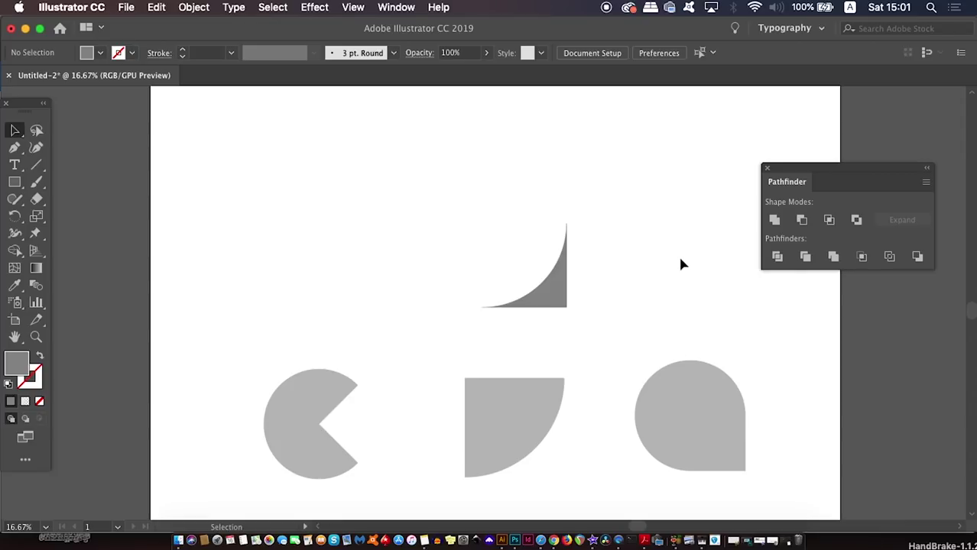
key("super+z")
key("super+z")
key("super+z")
key("super+z")
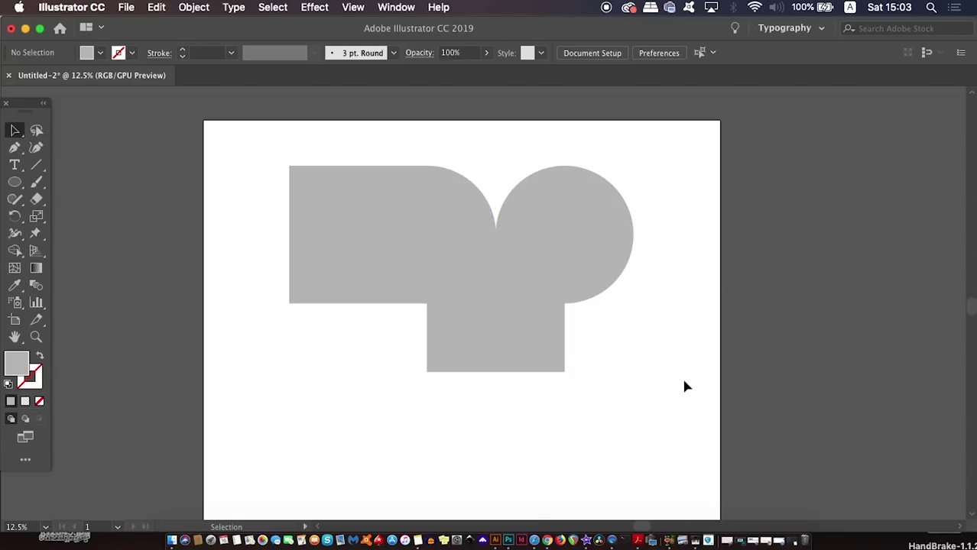
Switch to Outline view and zoom in to inspect where the circles intersect.
key("super+equal")
left_click_drag(629, 241, 629, 242)
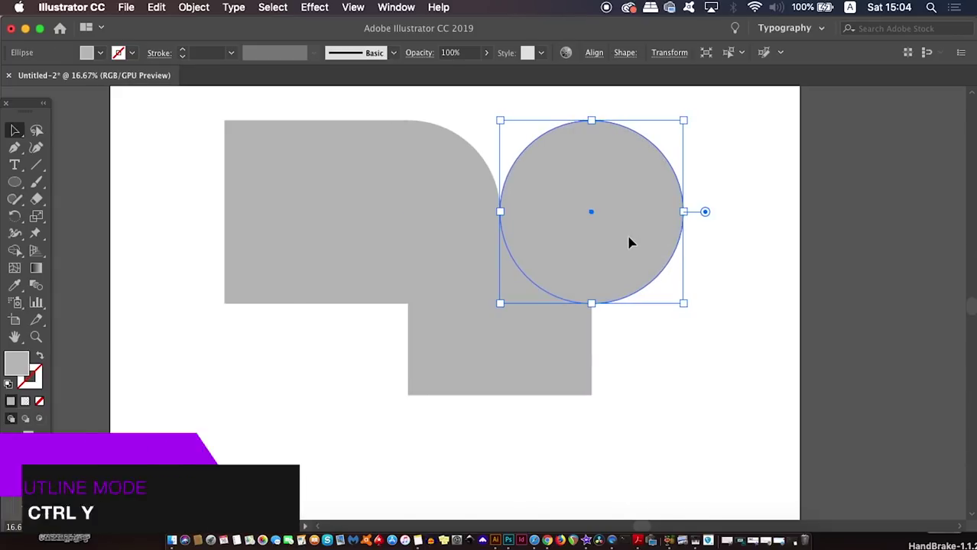
key("super+y")
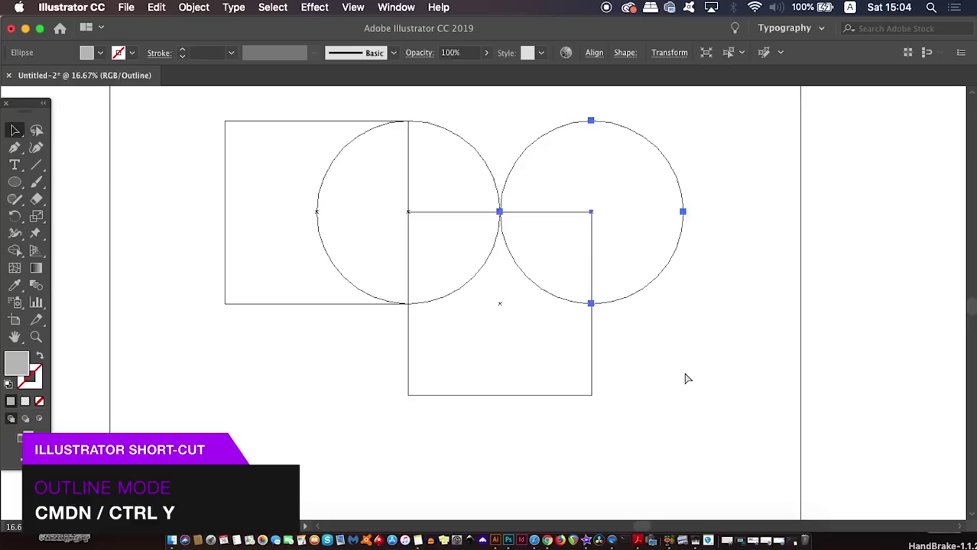
left_click(685, 374)
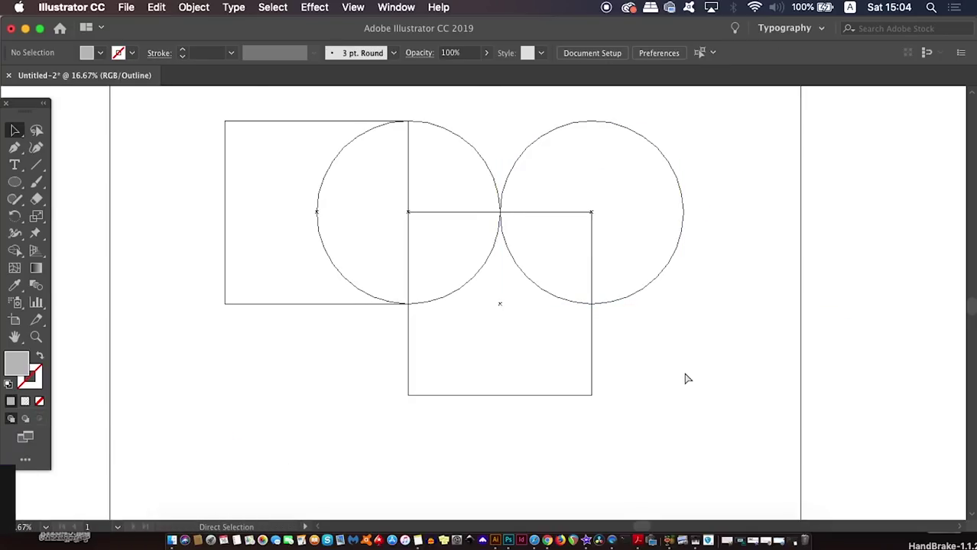
key("super+equal")
key("super+equal")
key("super+equal")
key("super+equal")
left_click_drag(690, 246, 523, 447)
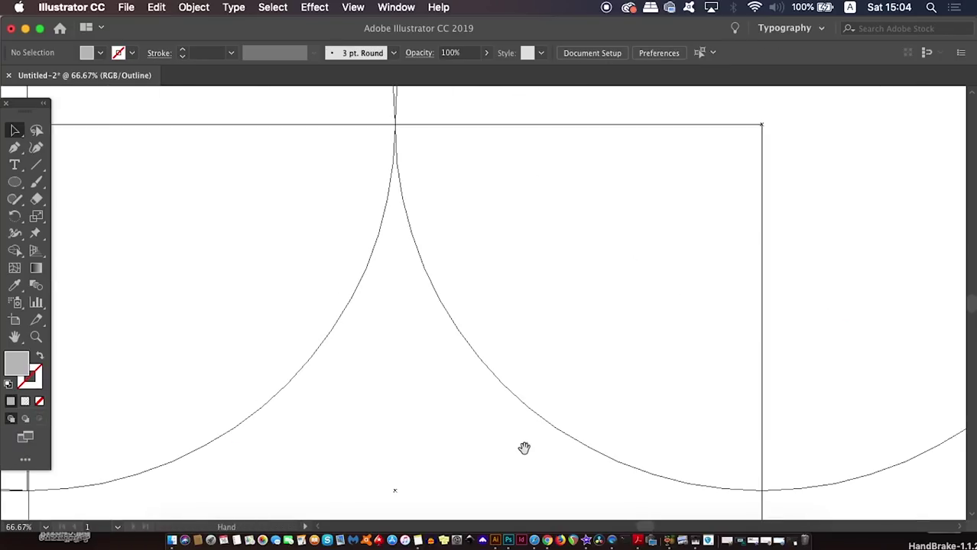
left_click_drag(658, 352, 601, 386)
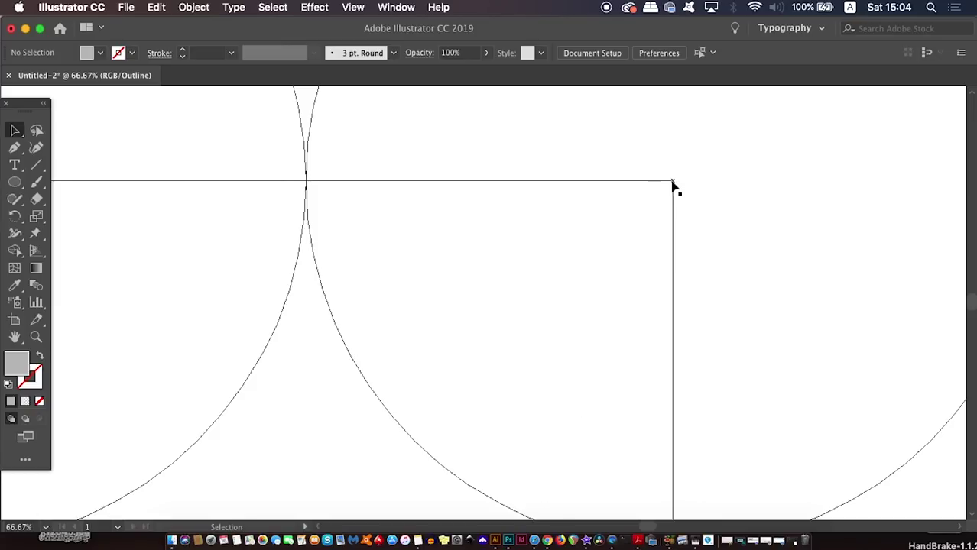
left_click_drag(680, 497, 682, 321)
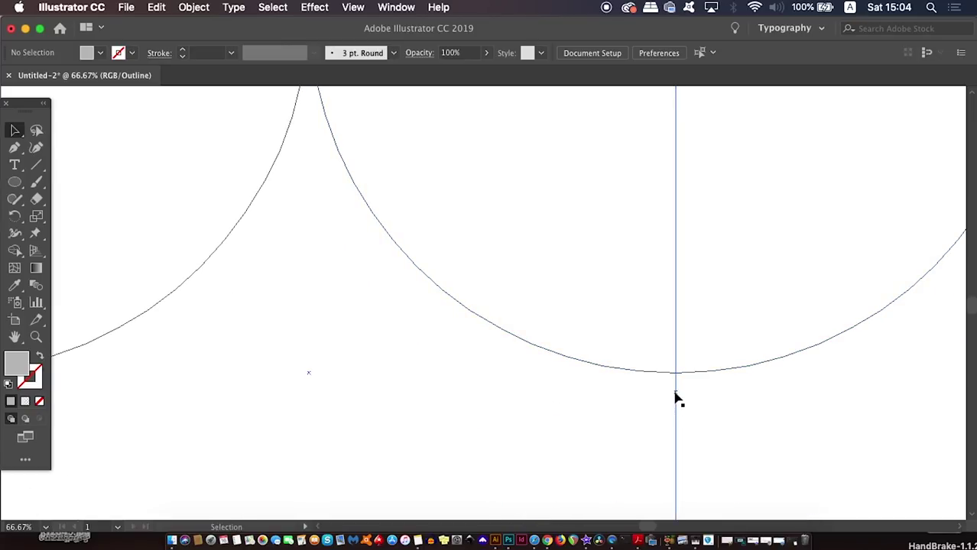
Zoom out to 33.33% and select the right-hand circle plus the rectangle.
key("super+minus")
key("super+minus")
left_click_drag(362, 307, 652, 451)
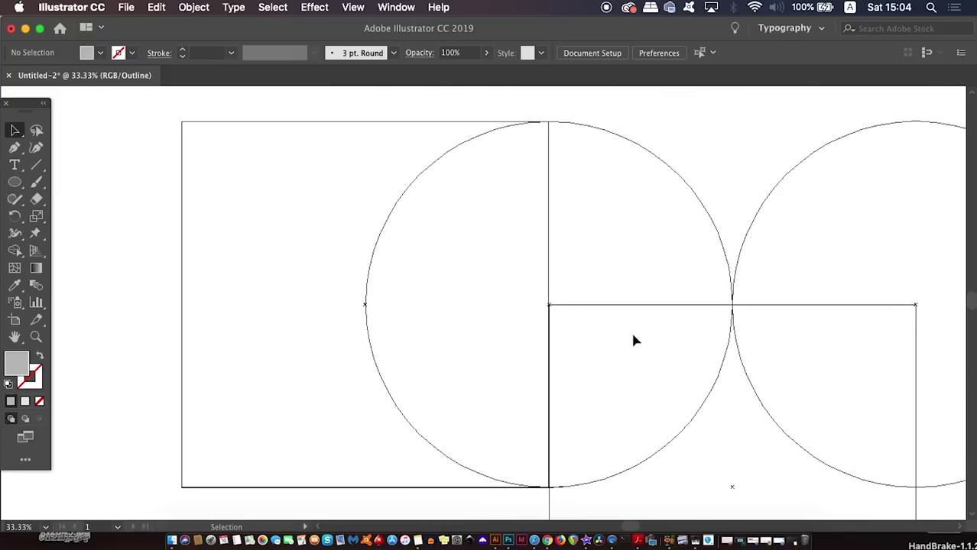
scroll(563, 480, "right", 10)
scroll(562, 481, "down", 2)
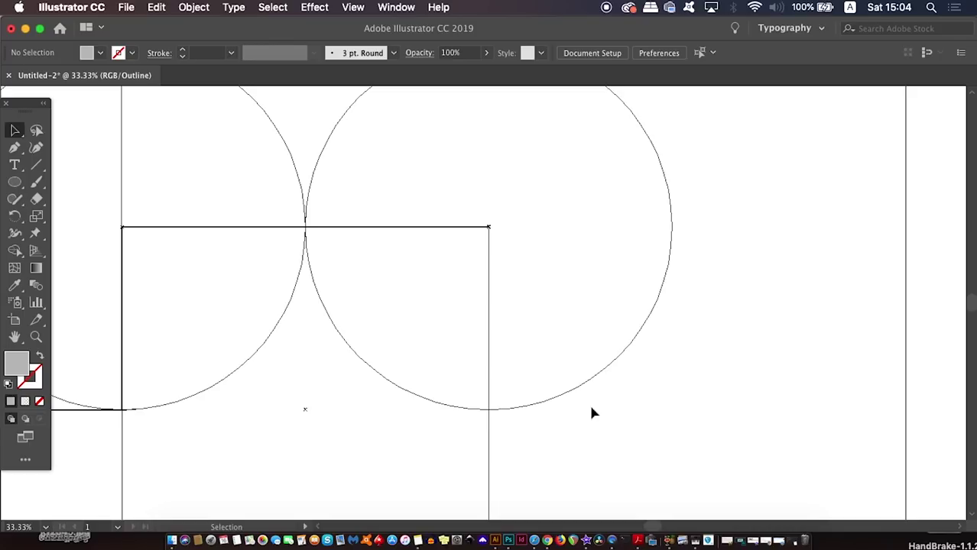
left_click(635, 340)
left_click(489, 310, "shift")
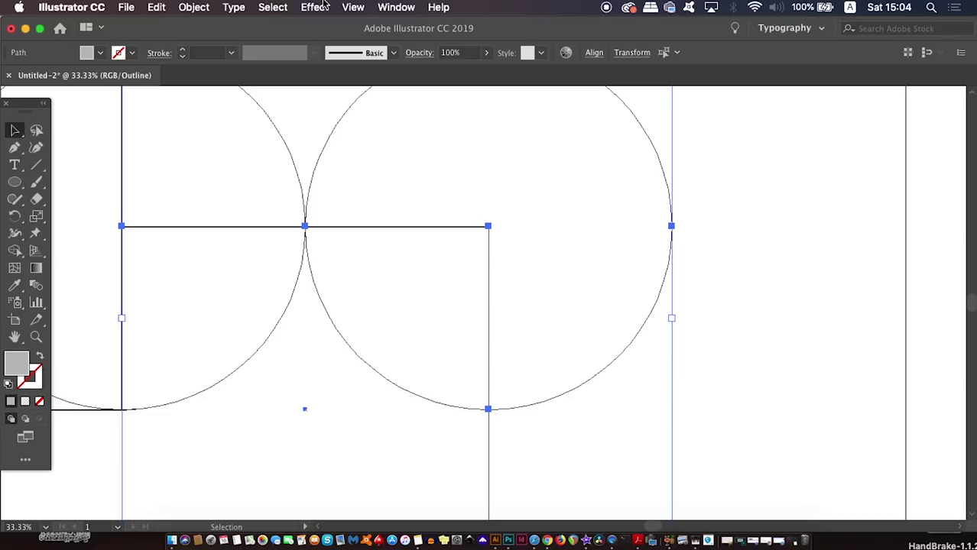
Use Pathfinder's Minus Front to cut the right circle out of the rectangle.
left_click(324, 6)
scroll(471, 459, "down", 3)
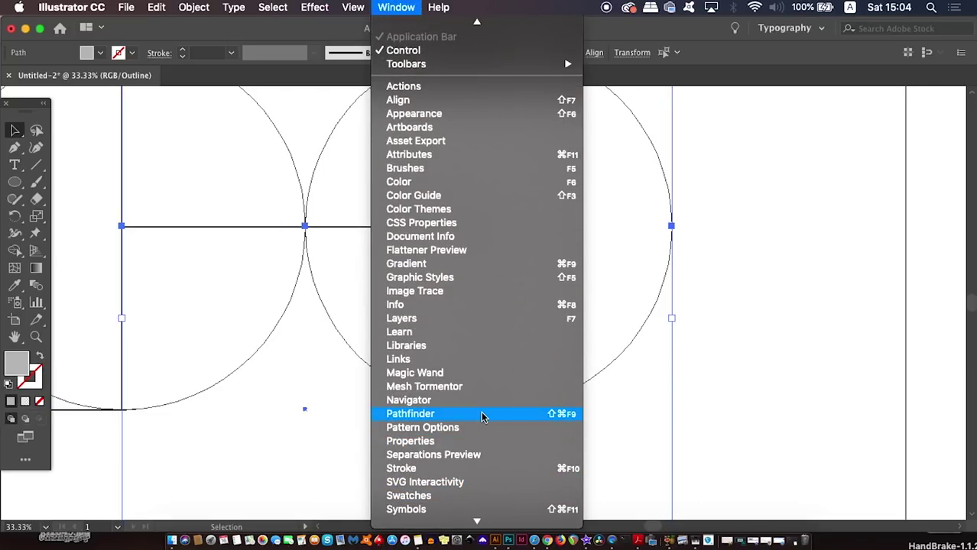
left_click(481, 416)
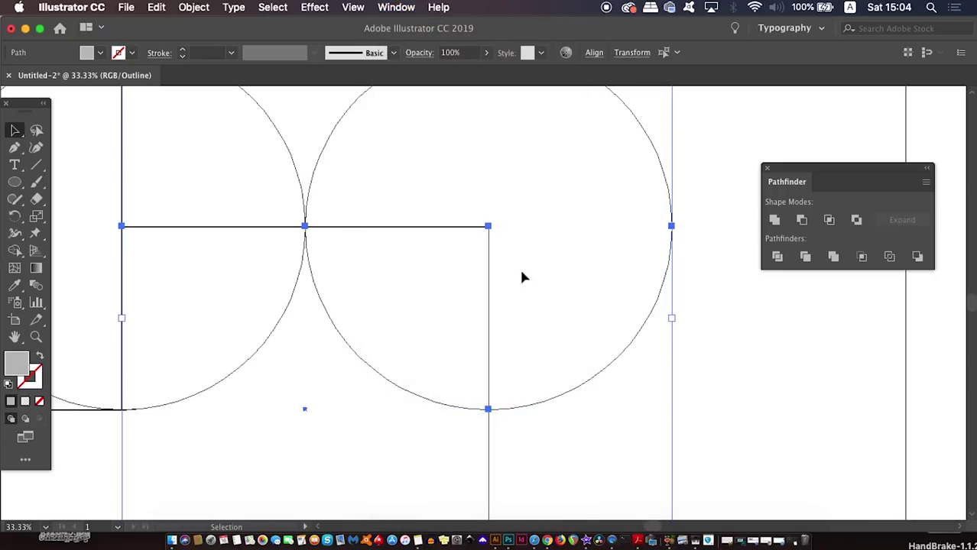
left_click(803, 220)
left_click(611, 256)
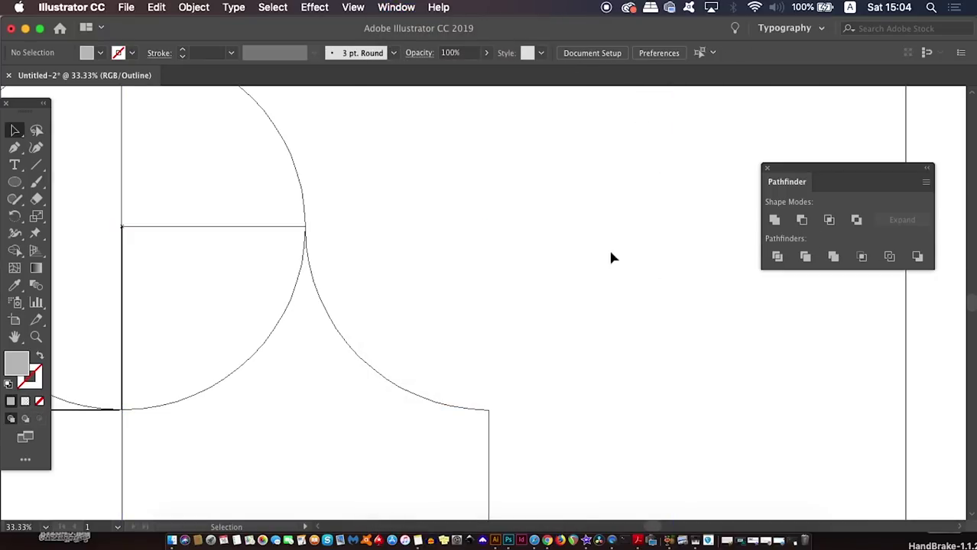
Leave Outline view to see the grey fills and zoom out.
scroll(451, 279, "down", 5)
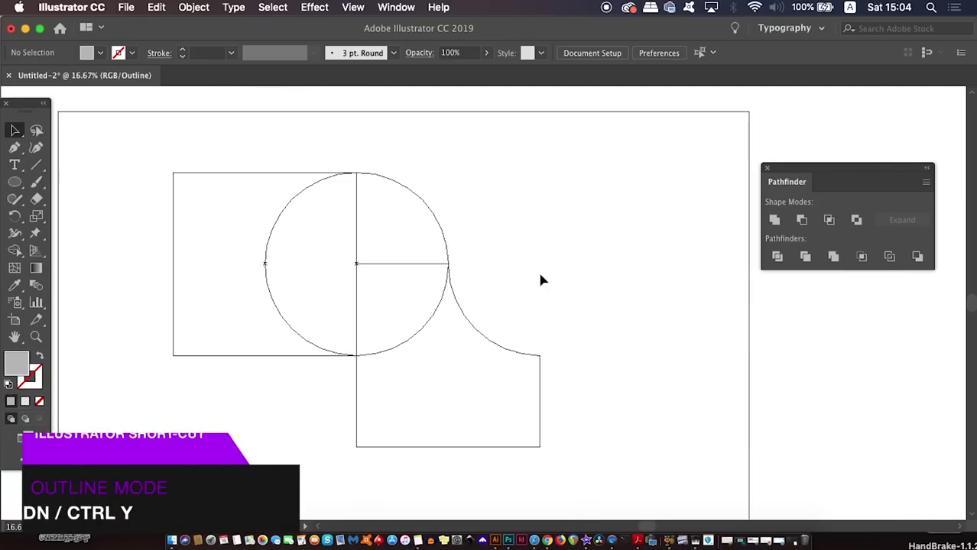
key("super+y")
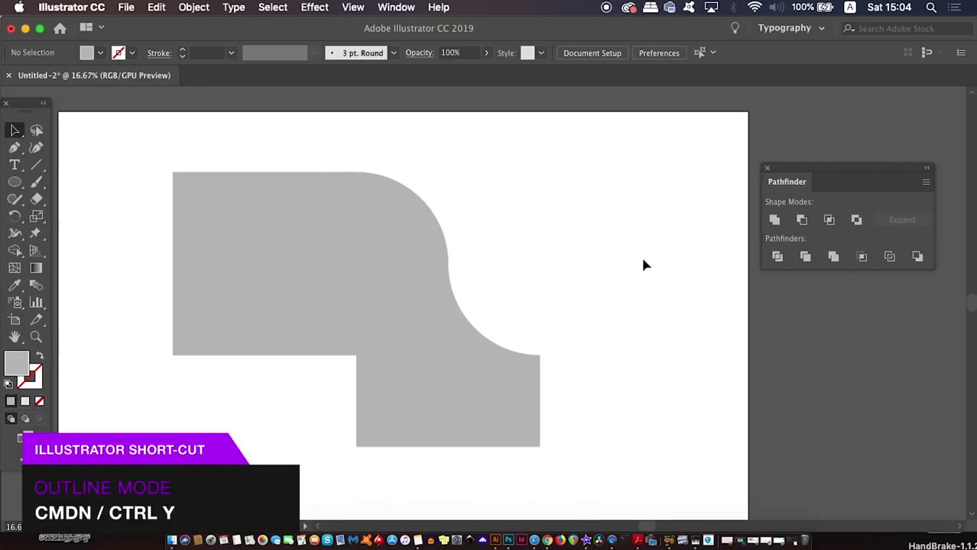
key("super+minus")
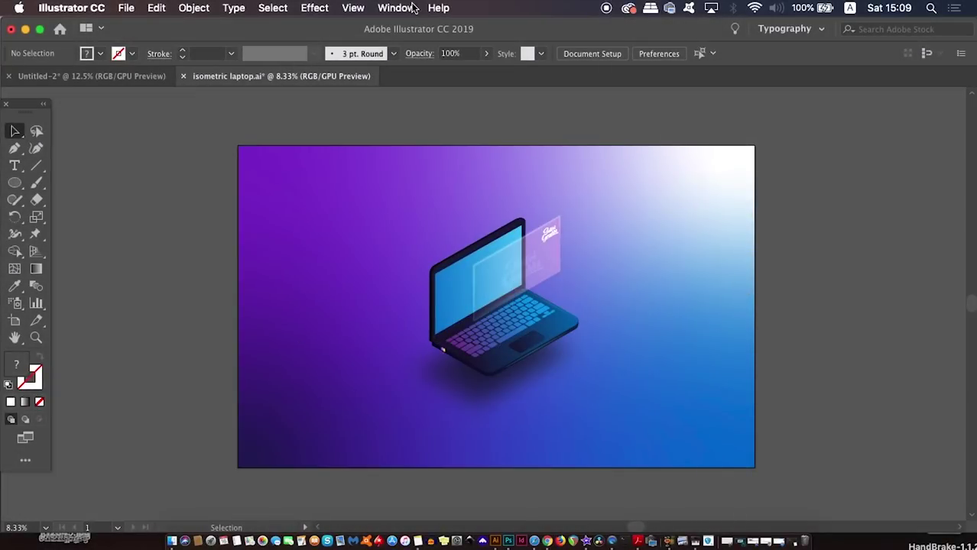
Show the Layers panel beside the laptop artwork and lock the BACKGROUND layer.
key("super+equal")
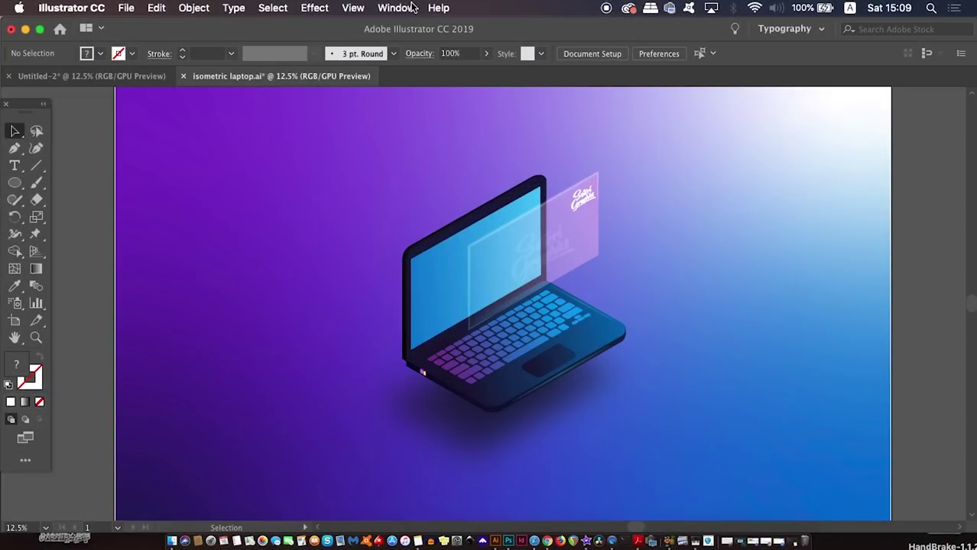
left_click(395, 8)
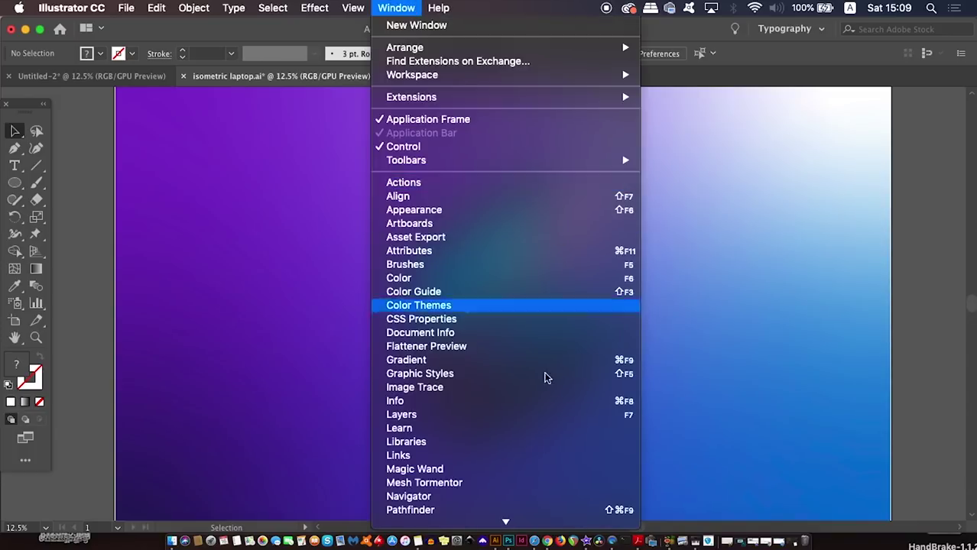
left_click(542, 415)
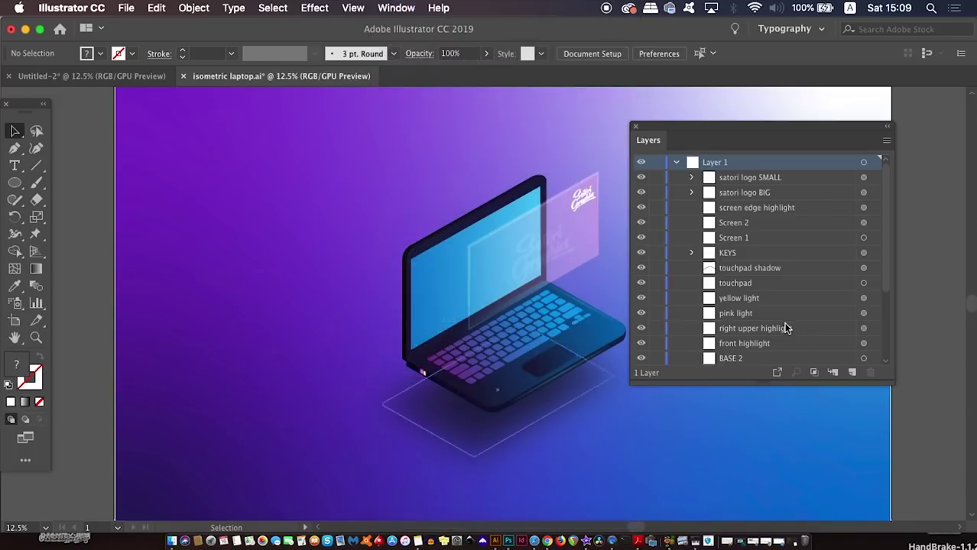
left_click_drag(772, 127, 831, 129)
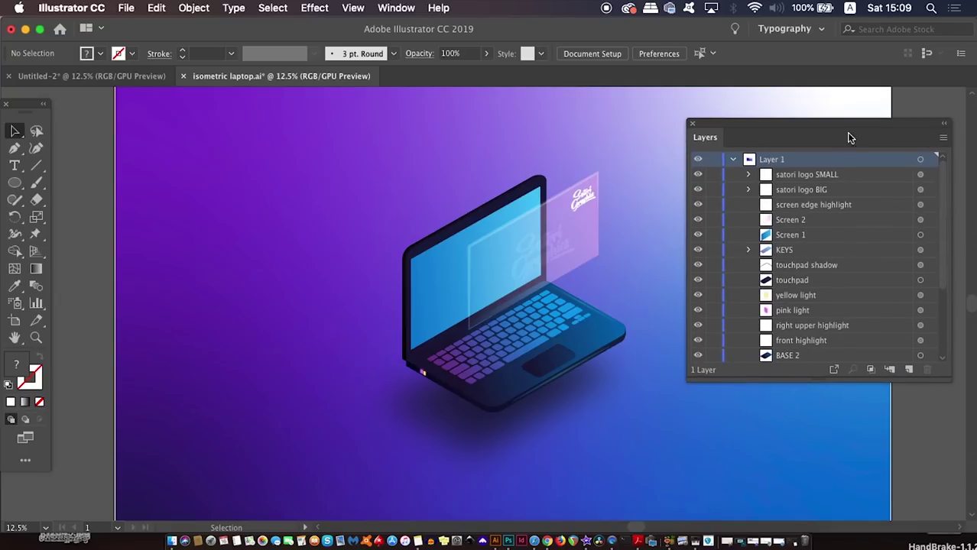
left_click_drag(943, 188, 950, 302)
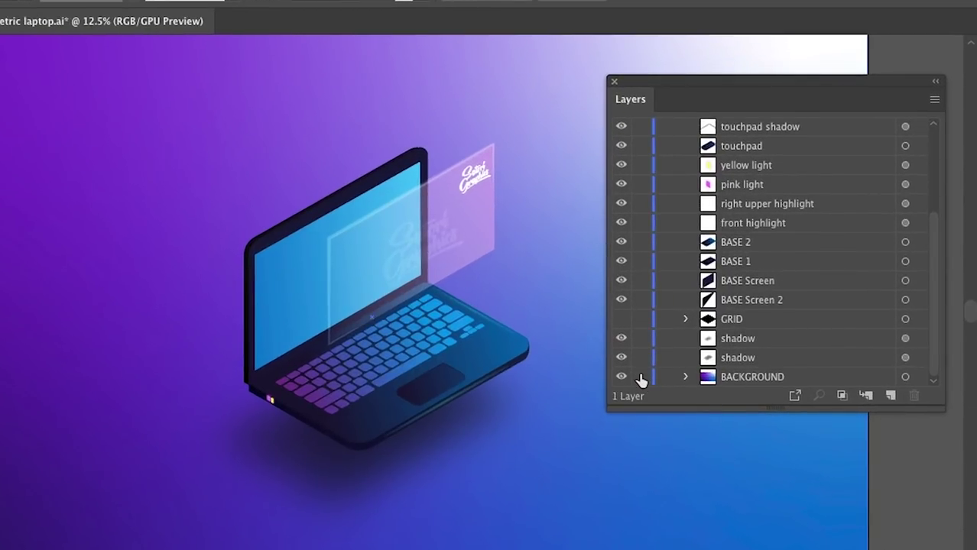
left_click(641, 377)
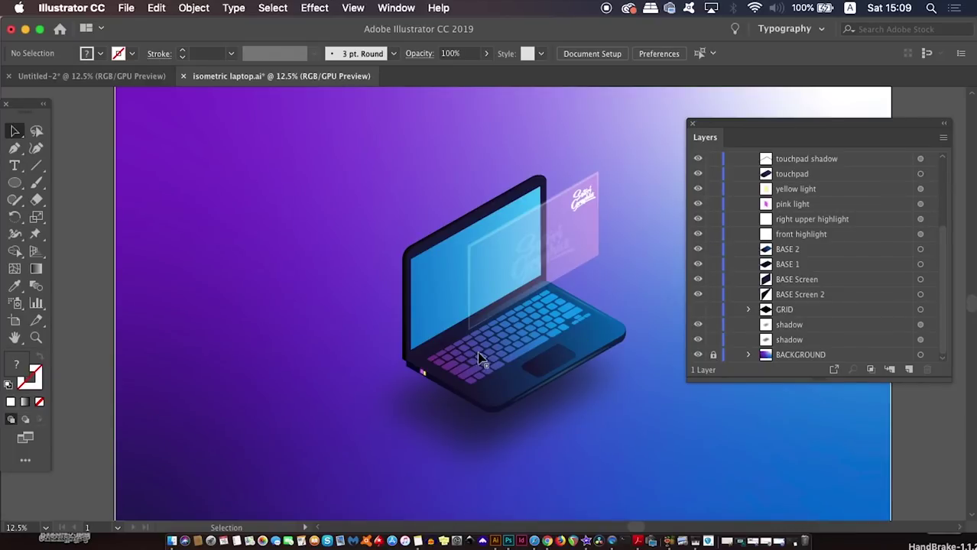
Target the pink light layer and zoom to it, then select the yellow light and zoom out.
left_click(930, 205)
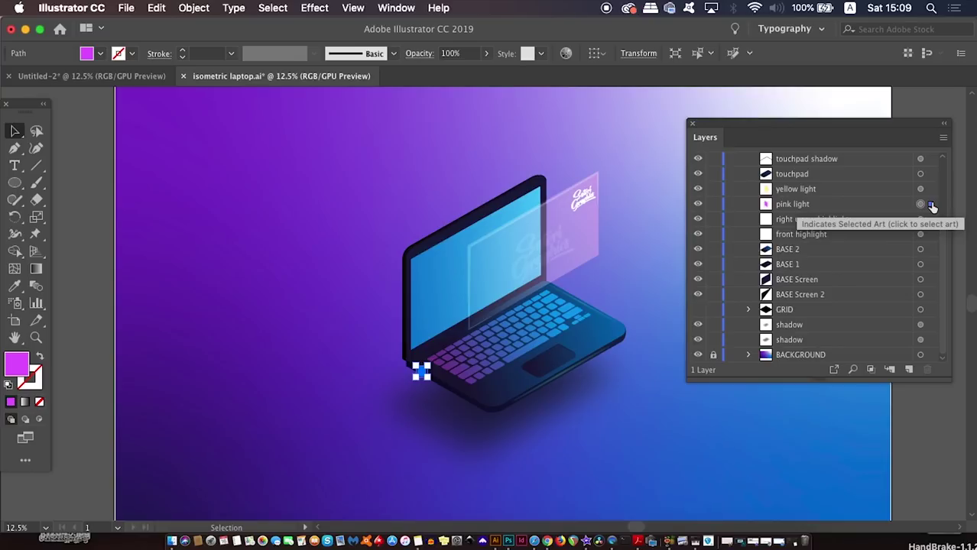
key("super+1")
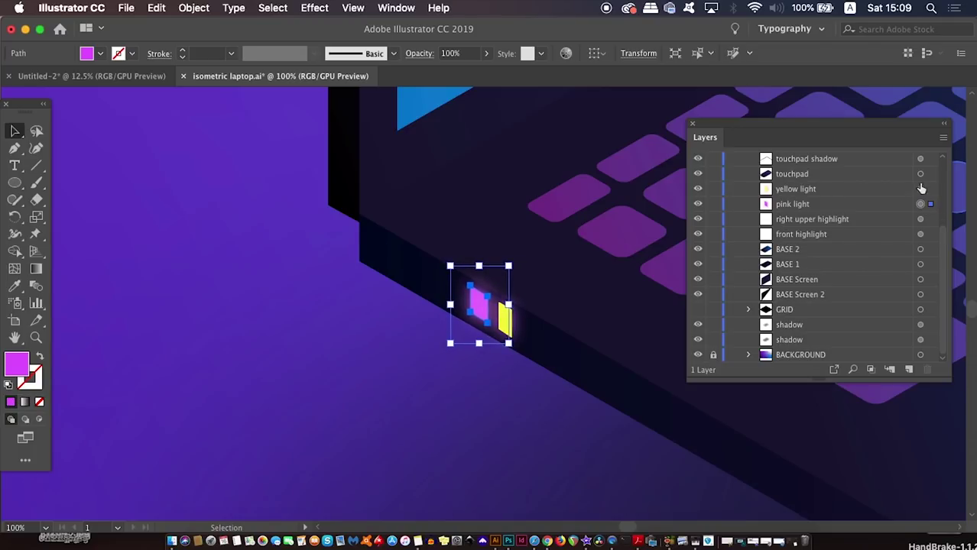
left_click(931, 188)
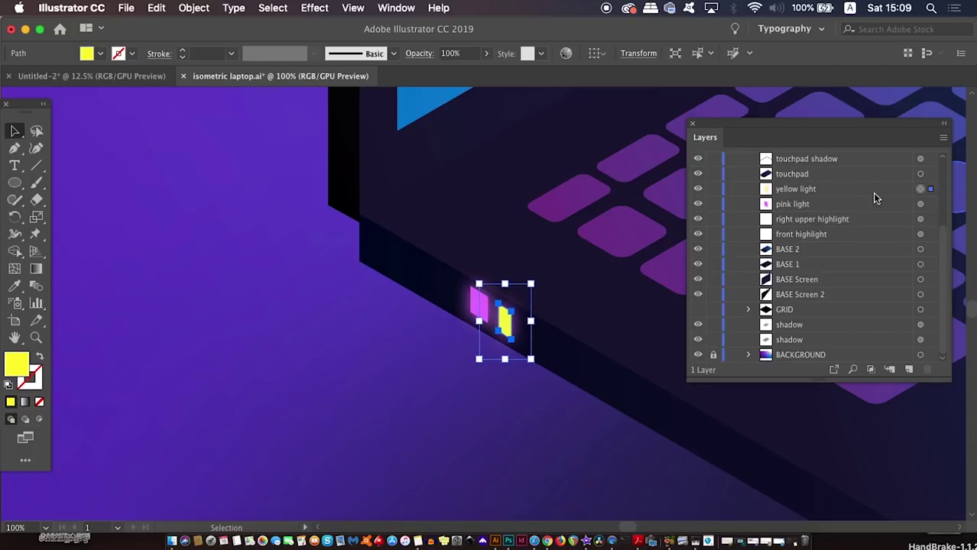
key("super+minus")
key("super+minus")
key("super+minus")
key("super+minus")
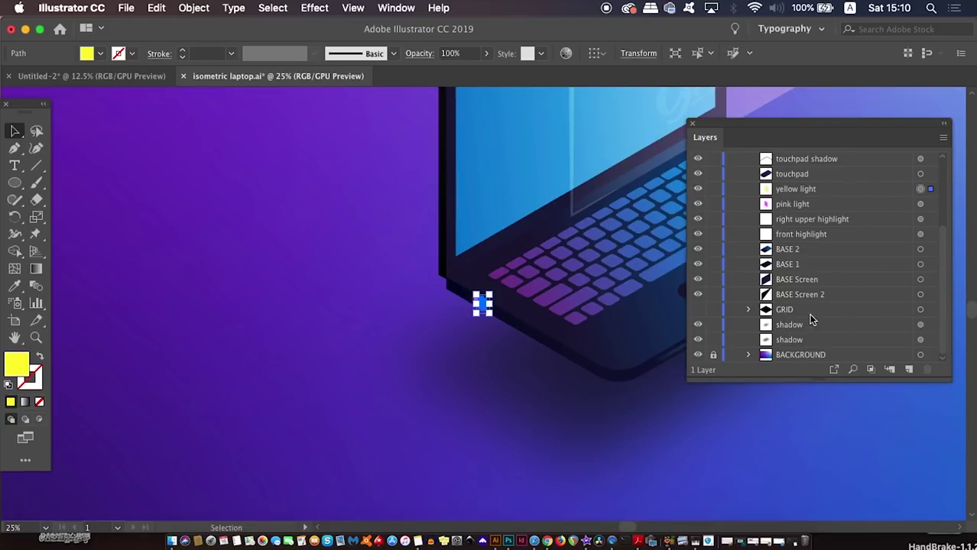
Move the Layers panel left, lock both shadow layers under the laptop, and zoom out.
left_click(932, 279)
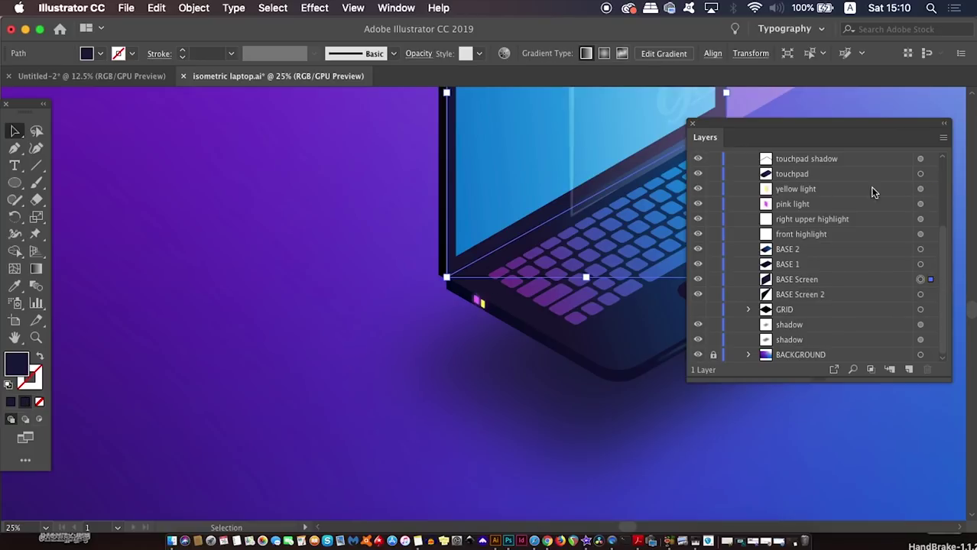
left_click_drag(843, 129, 220, 161)
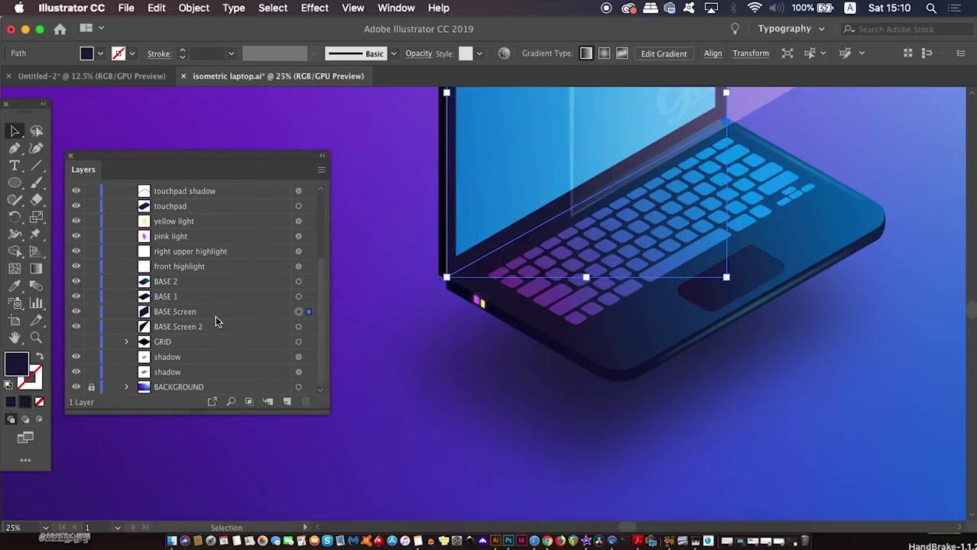
left_click(309, 373)
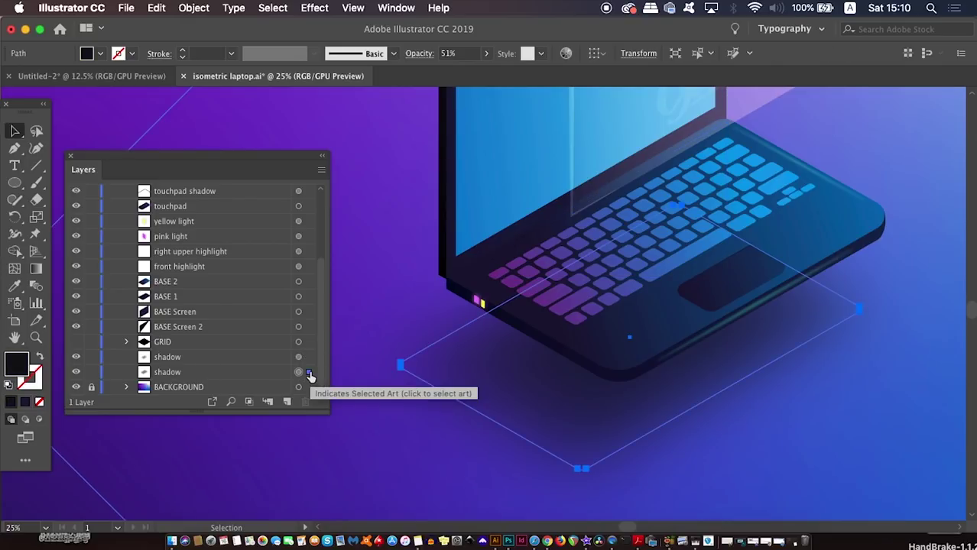
left_click(91, 373)
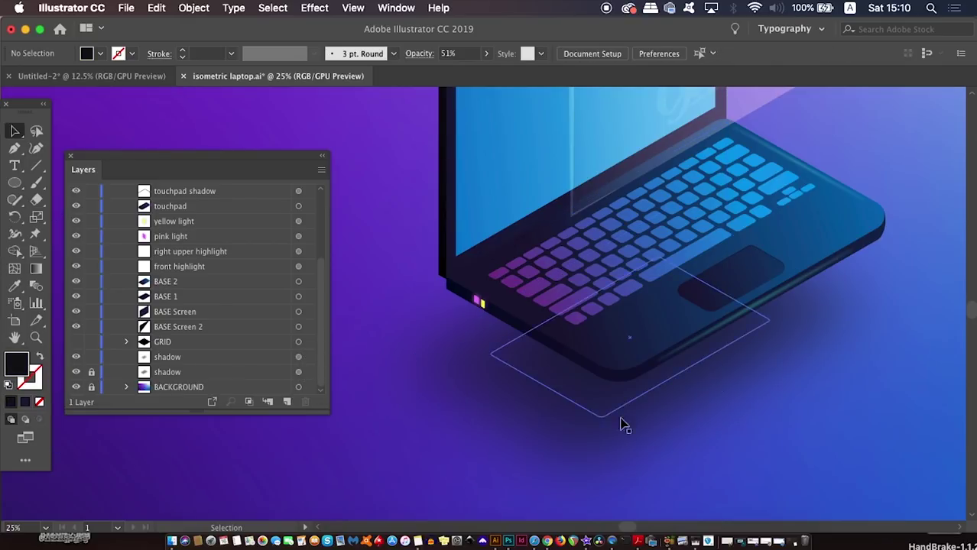
left_click(603, 412)
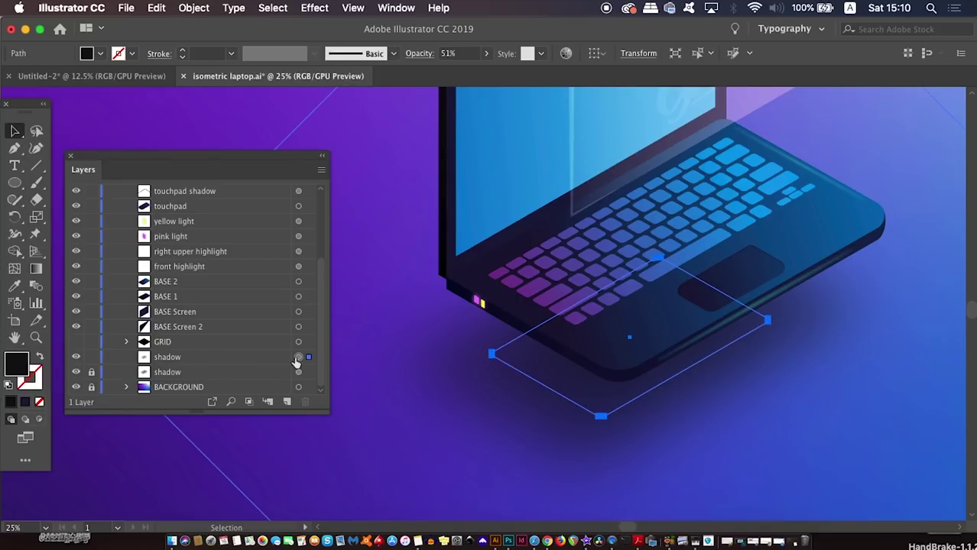
left_click(92, 357)
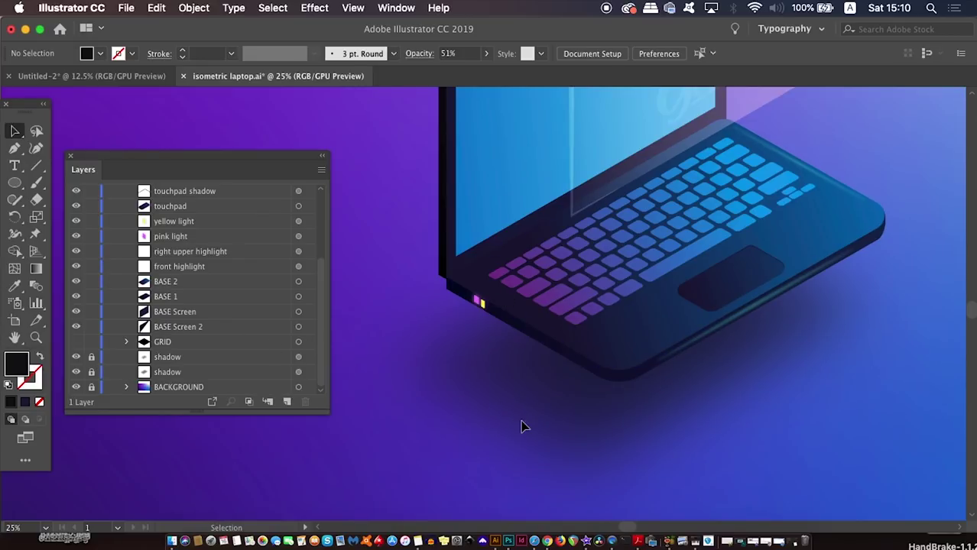
key("ctrl+minus")
key("ctrl+minus")
key("ctrl+minus")
key("ctrl+minus")
key("ctrl+minus")
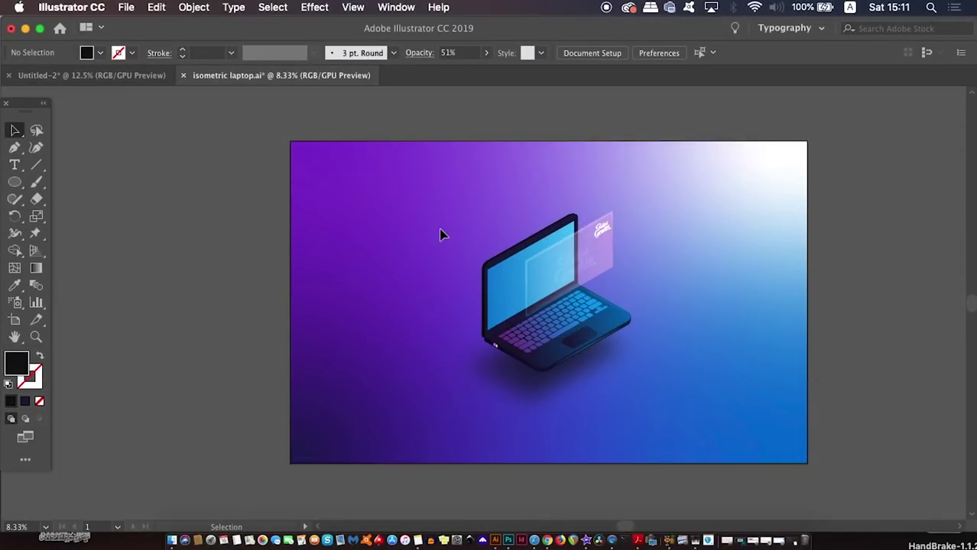
Reopen the Layers panel and select the pink light artwork.
left_click(396, 7)
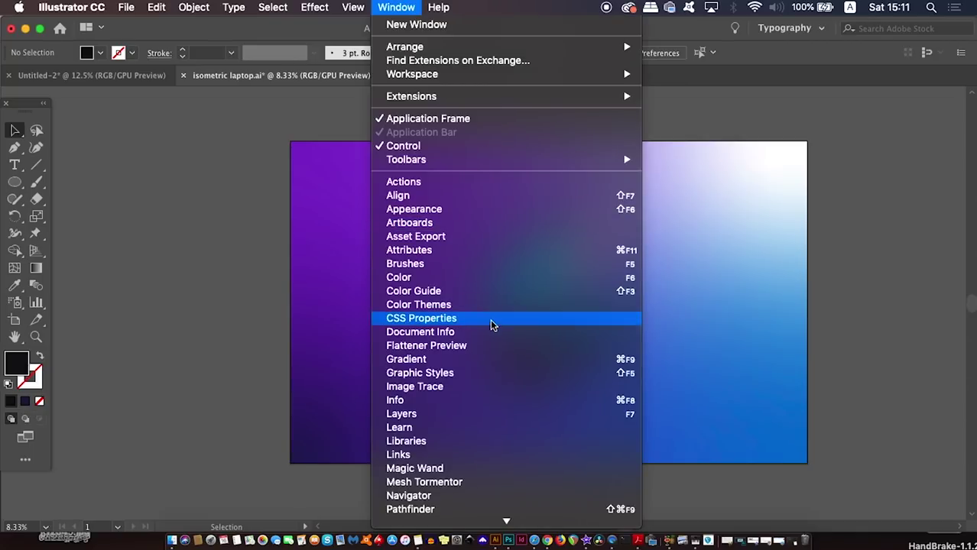
left_click(483, 415)
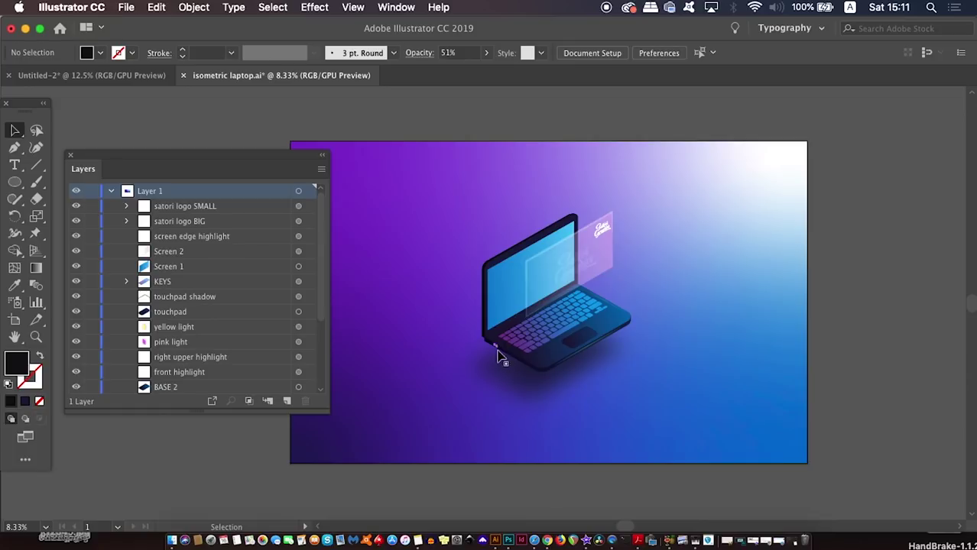
left_click(299, 343)
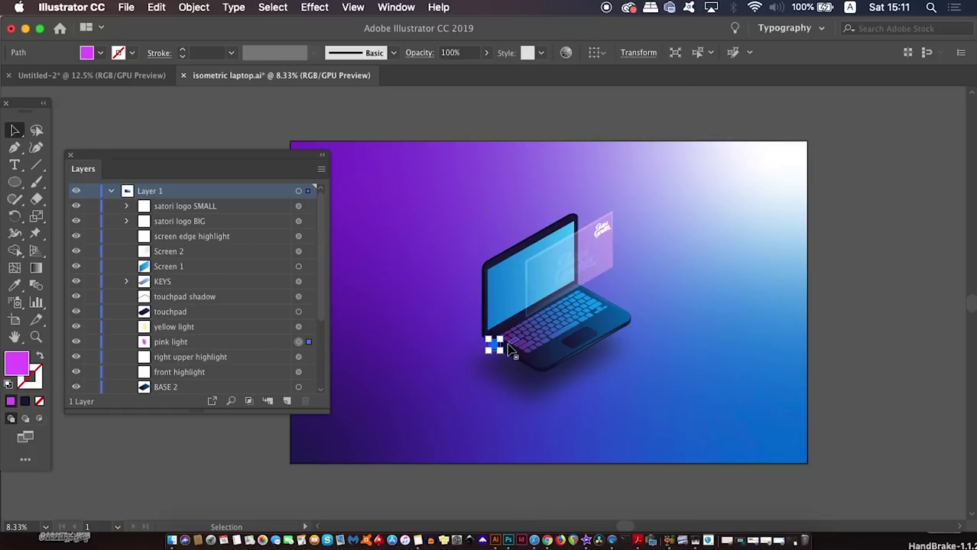
scroll(493, 395, "up", 2)
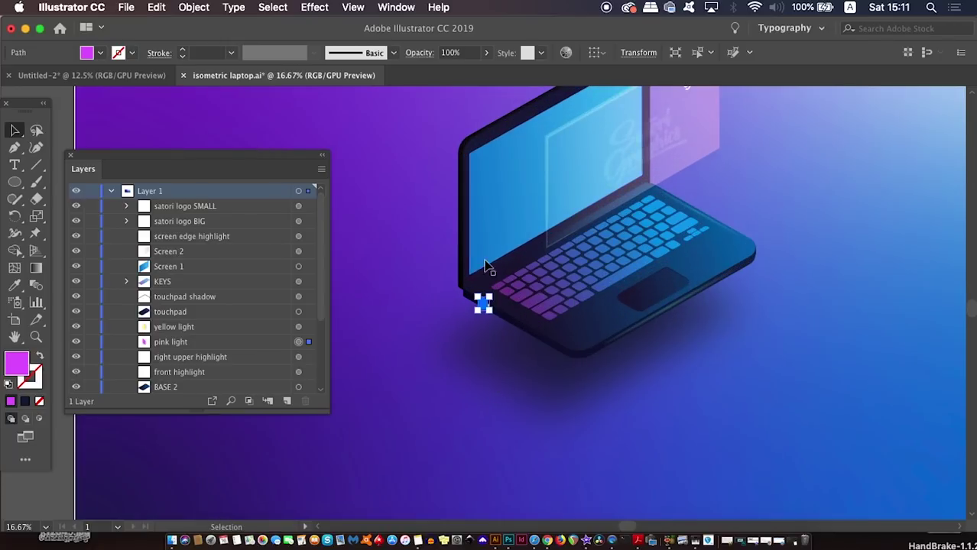
scroll(507, 331, "up", 2)
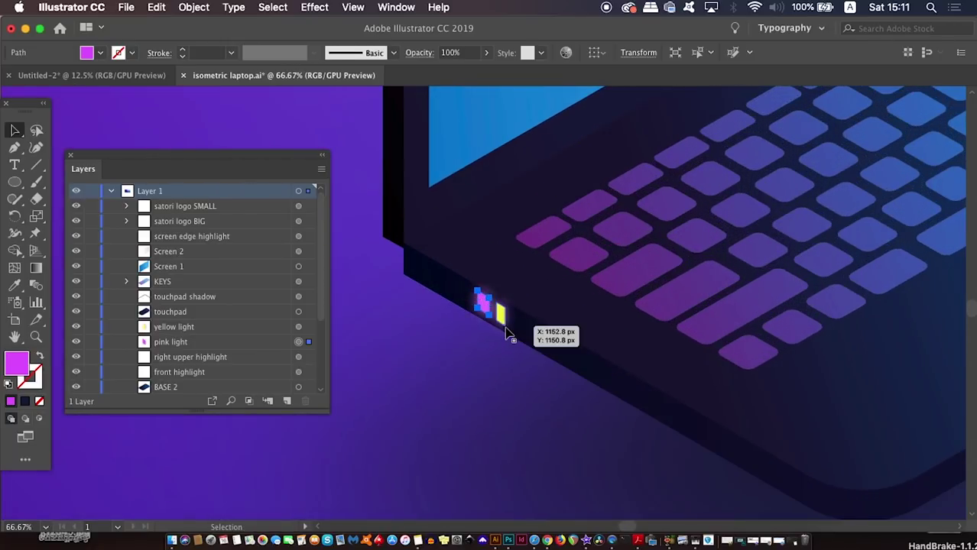
Zoom in on the front-edge lights, select the yellow light, then pan across the keyboard.
key("space")
left_click_drag(546, 337, 609, 343)
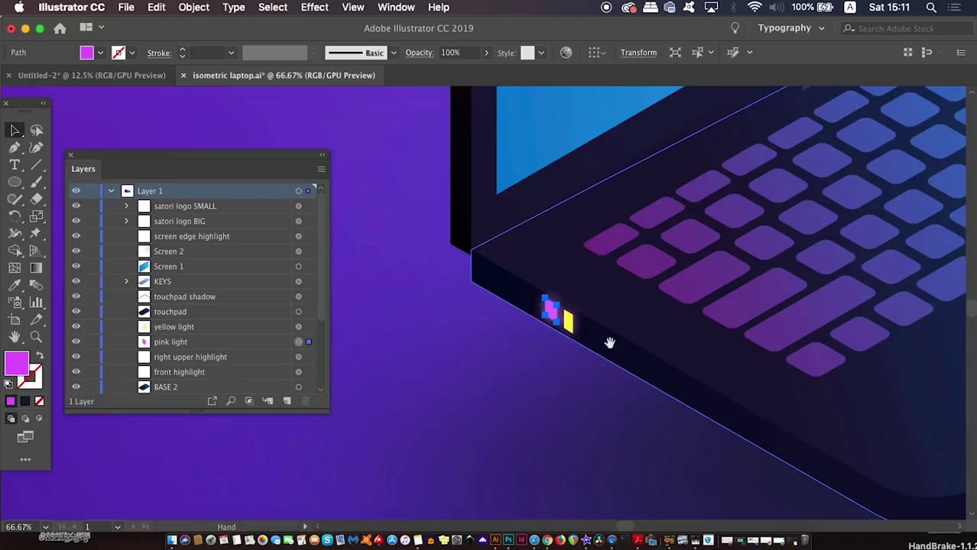
scroll(612, 349, "up", 4)
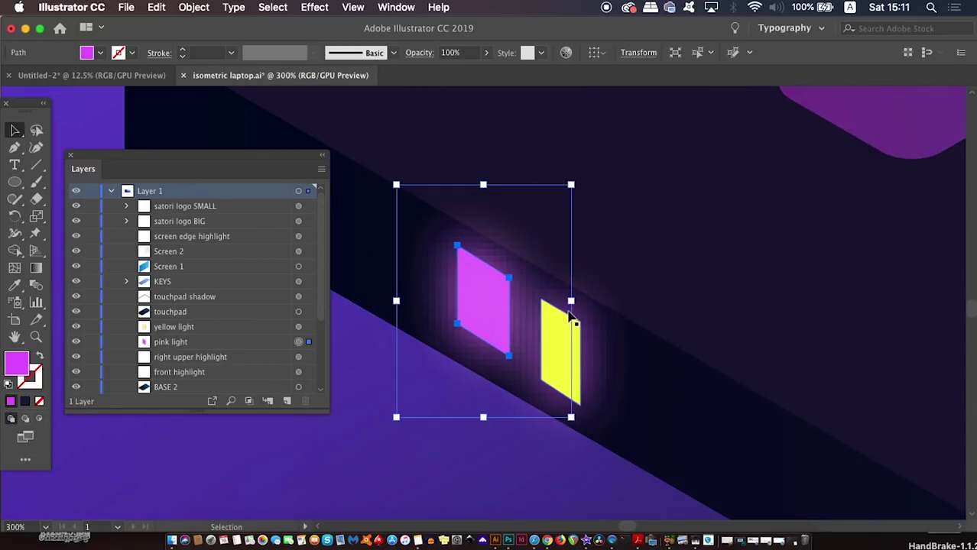
key("space")
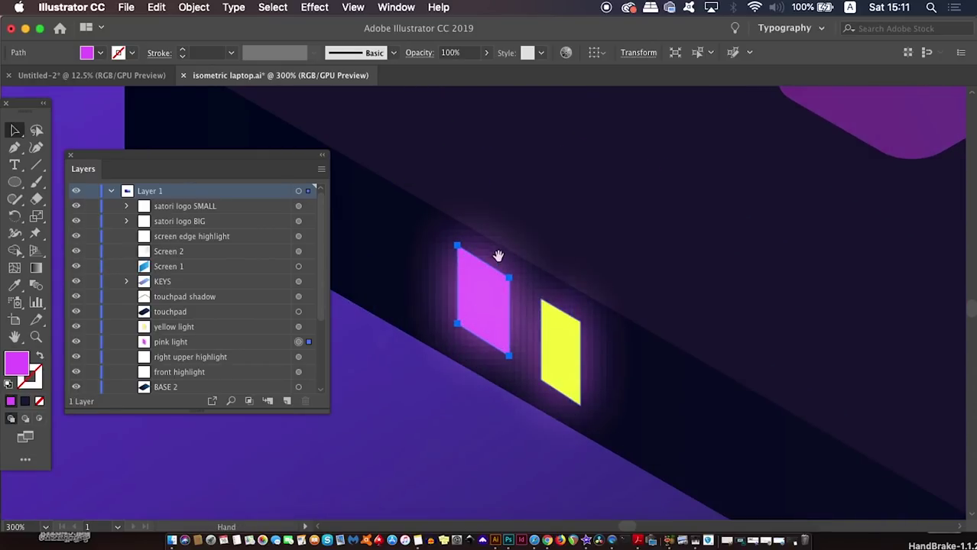
left_click_drag(497, 256, 563, 284)
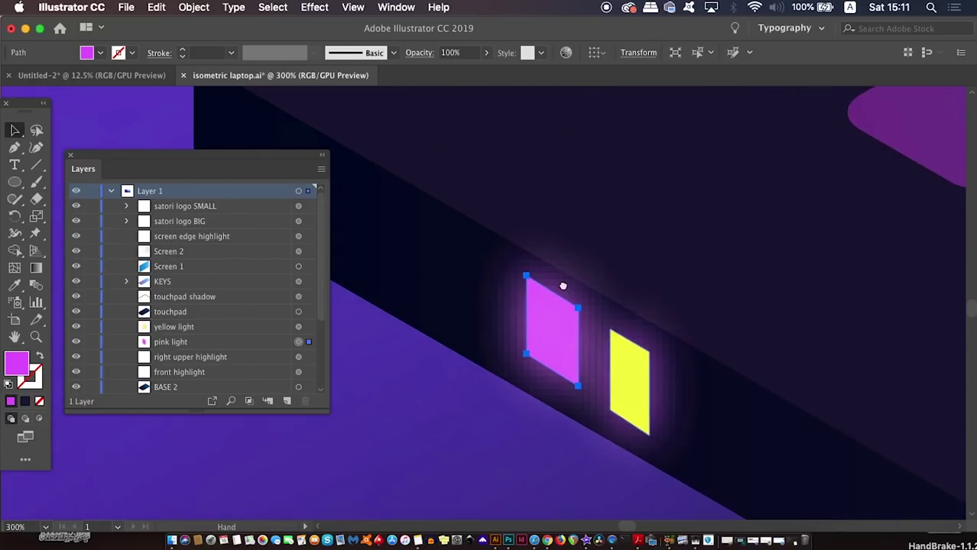
left_click(643, 373)
key("space")
left_click_drag(738, 232, 542, 282)
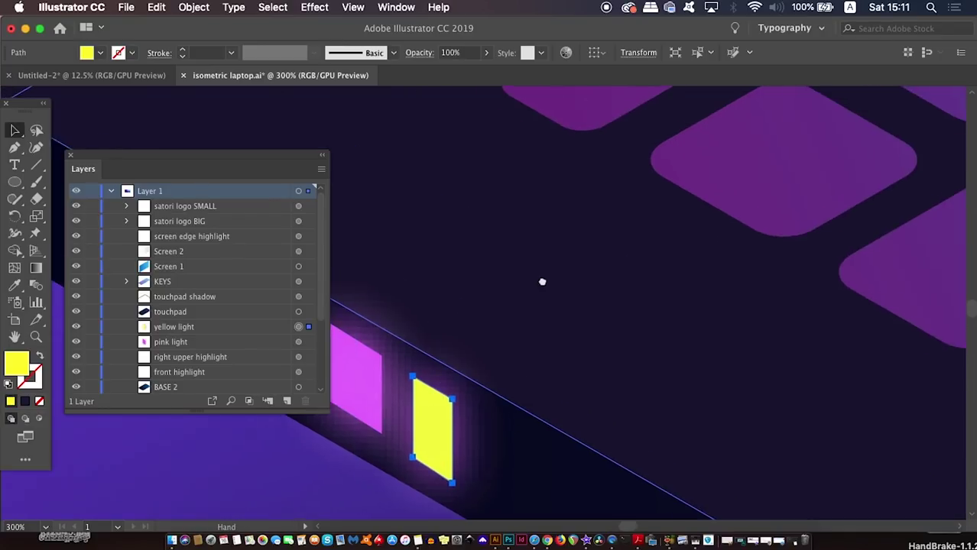
scroll(550, 275, "down", 6)
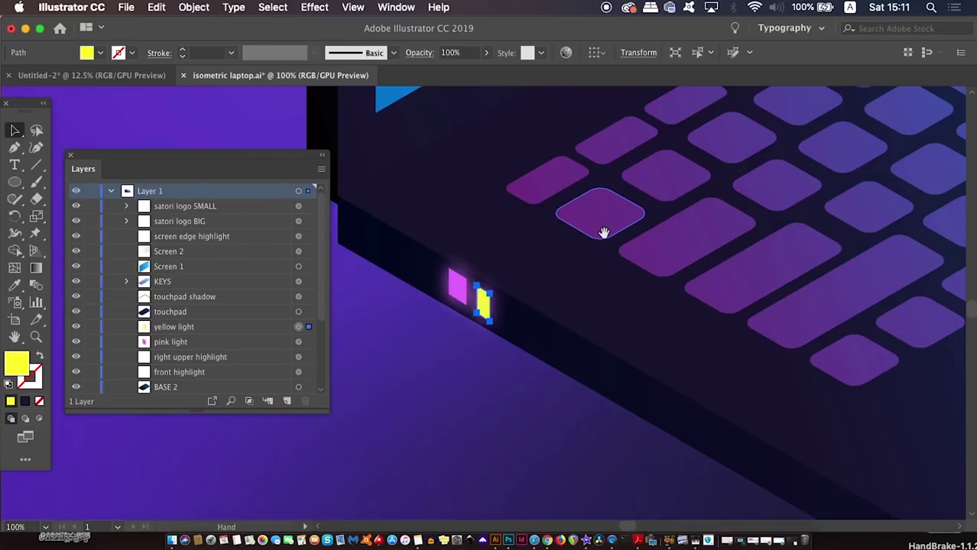
left_click_drag(604, 232, 410, 363)
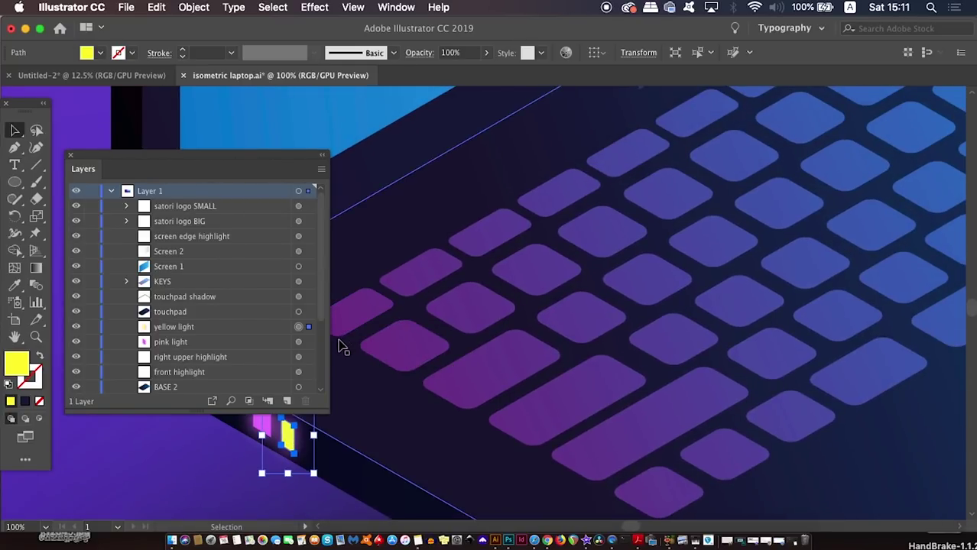
left_click_drag(320, 307, 322, 403)
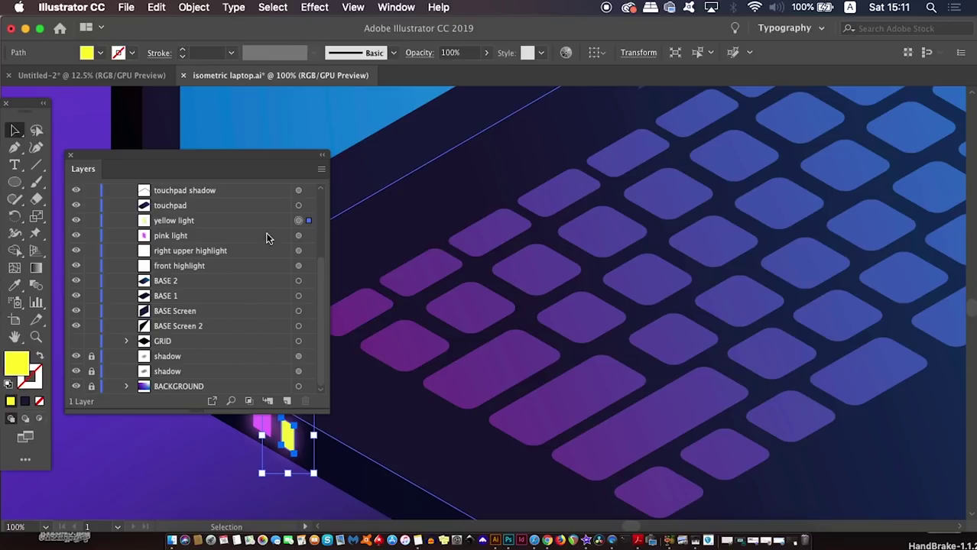
Fit the whole artboard in the window and save it as a new view named FULL VIEW.
key("super+0")
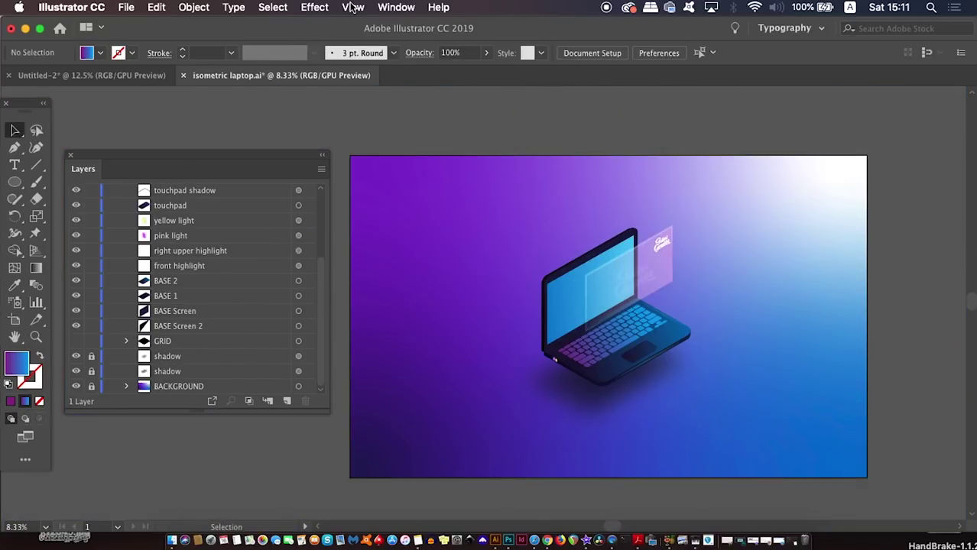
left_click(351, 7)
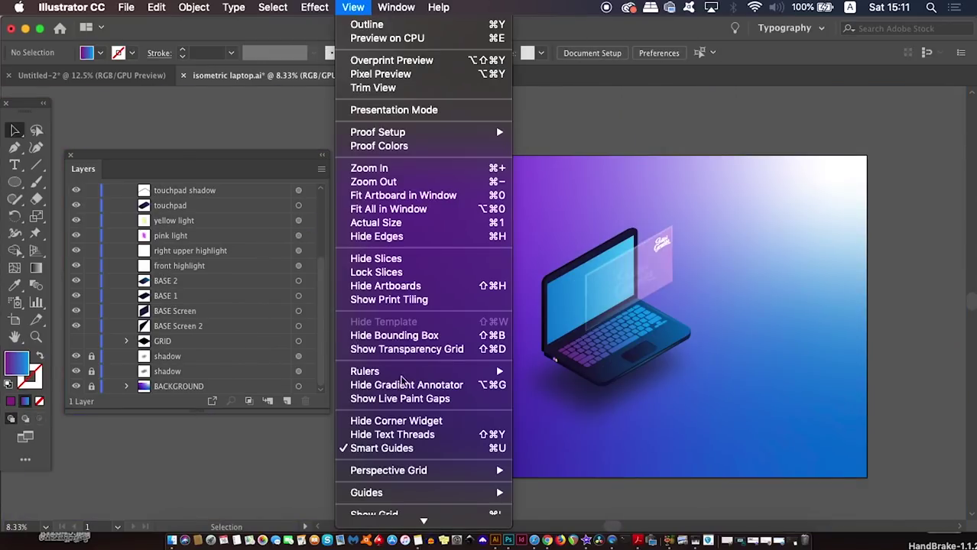
mouse_move(432, 527)
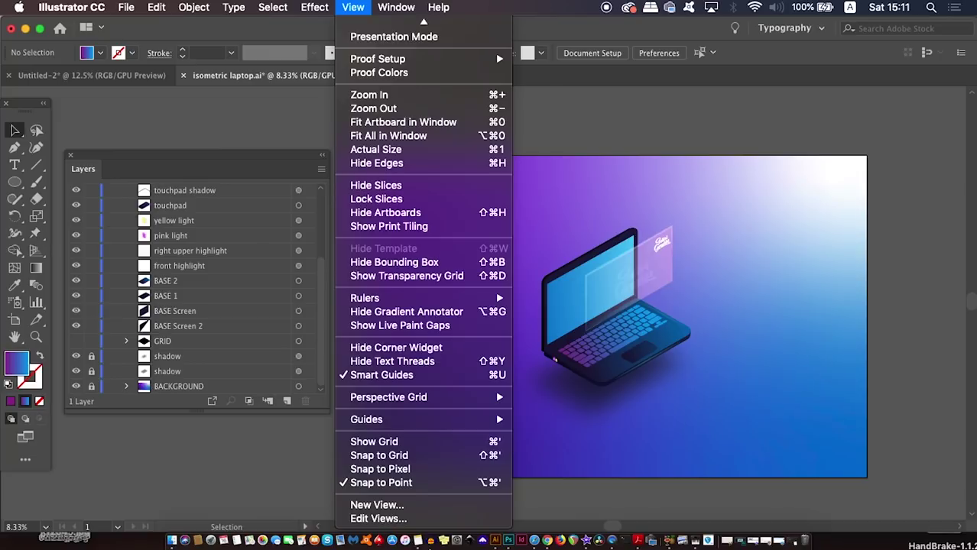
left_click(433, 508)
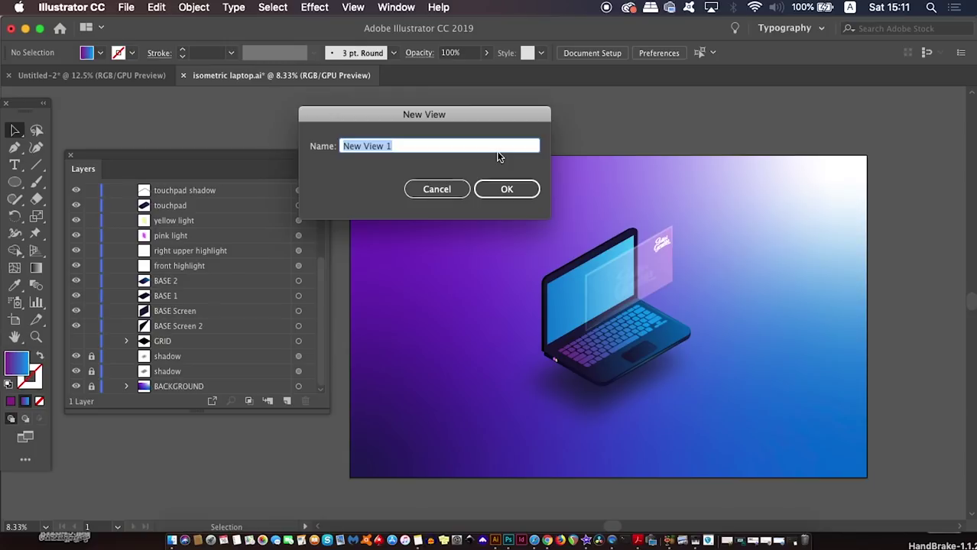
type("FULL VIEW")
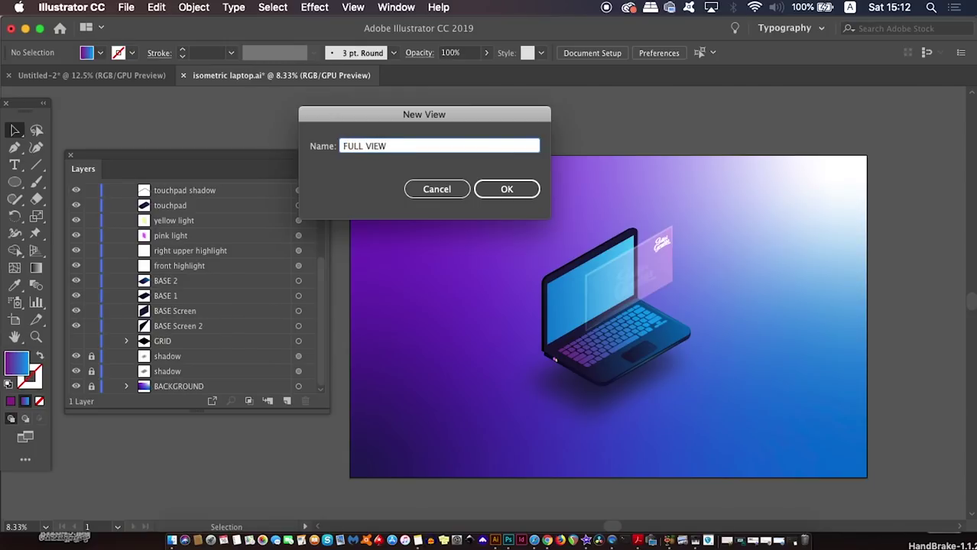
key("Return")
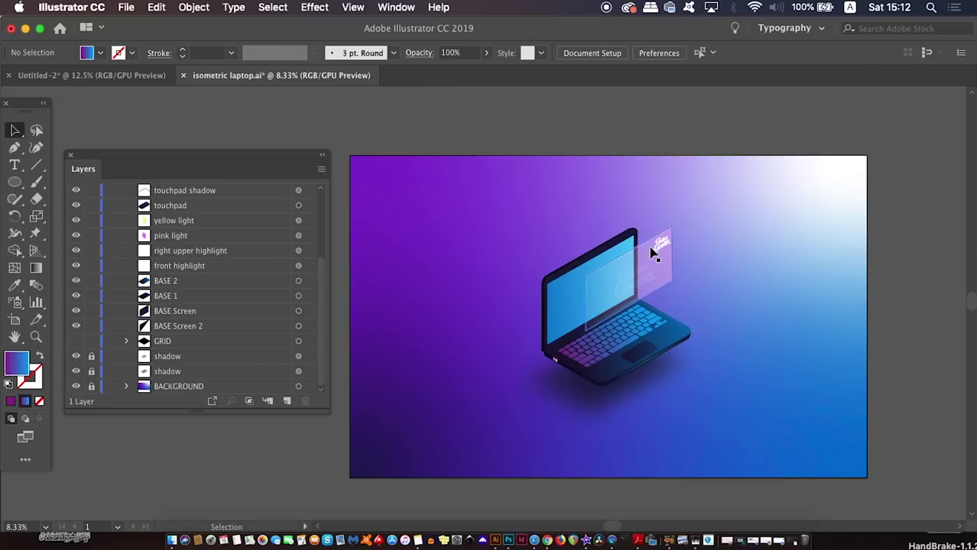
Zoom to 33.33% on the glass panel and select the faint Satori Graphics logo and reflection panel.
key("super+equal")
key("super+equal")
key("super+equal")
key("super+equal")
scroll(514, 320, "right", 10)
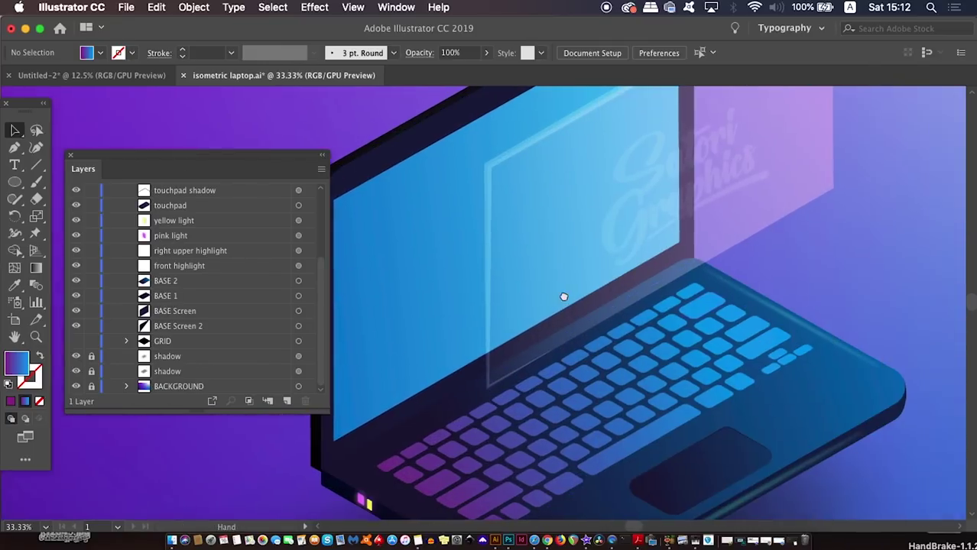
scroll(571, 408, "left", 2)
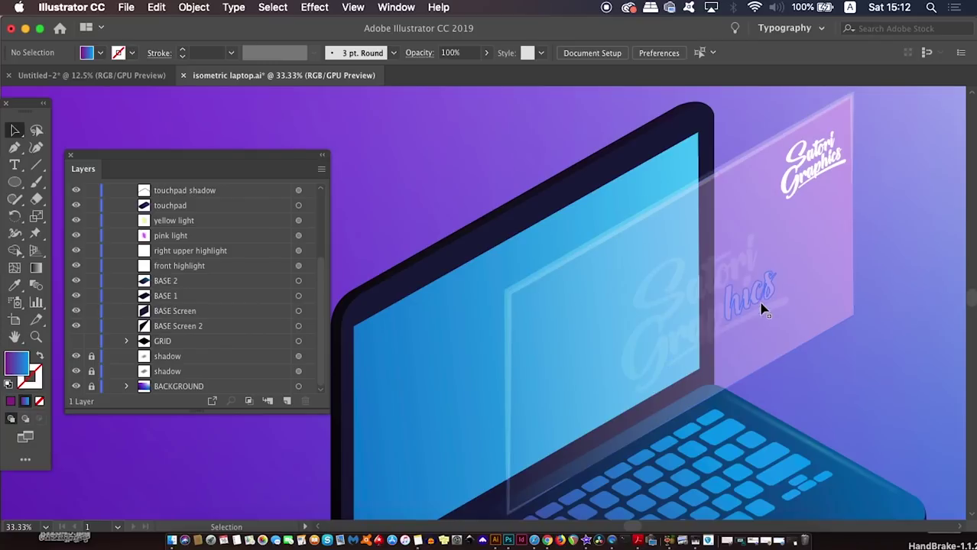
left_click(754, 293)
key("a")
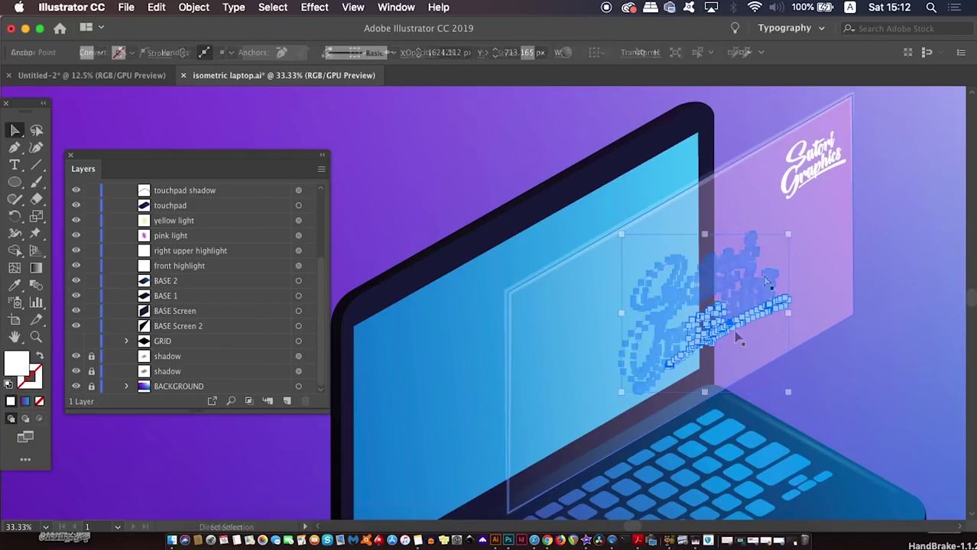
left_click(837, 269)
Select the faint Satori Graphics logo group, then recall the saved FULL VIEW.
key("v")
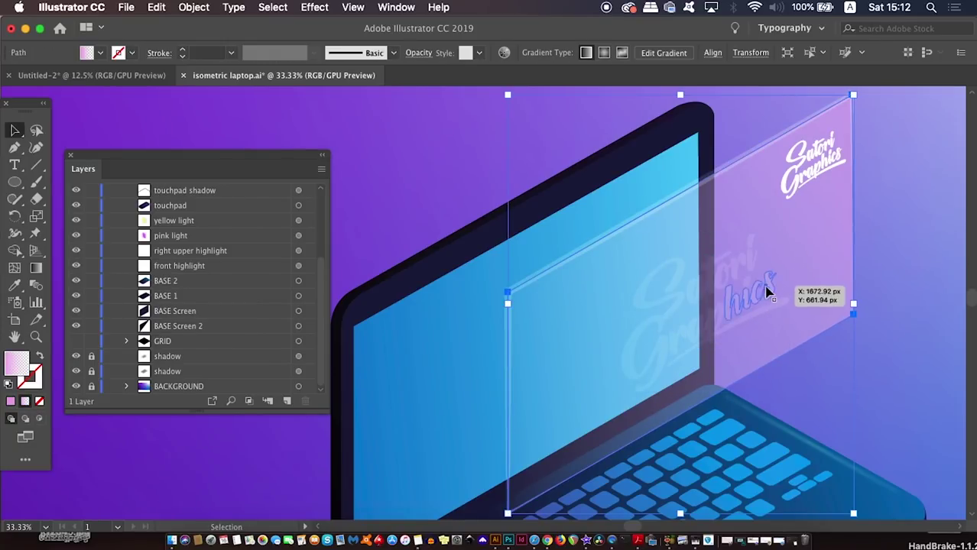
left_click(767, 292)
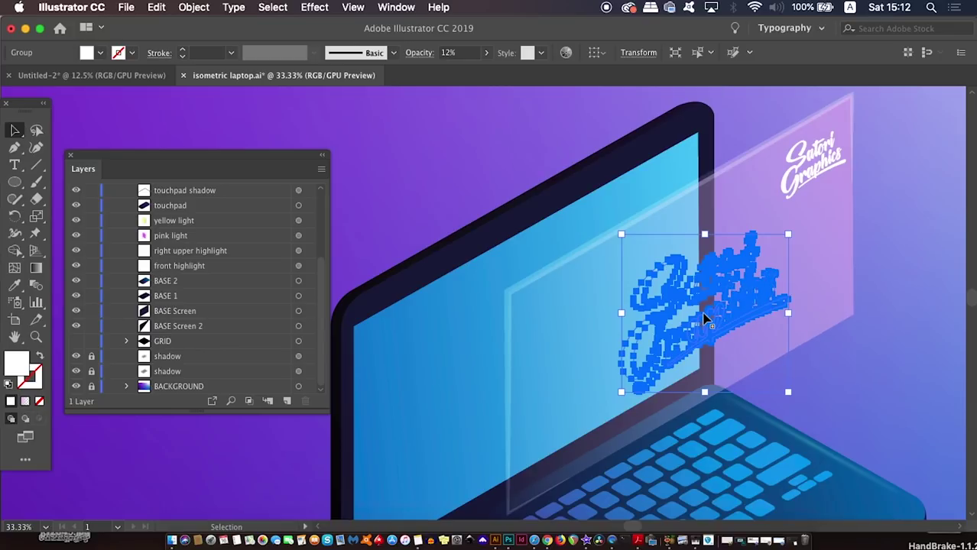
left_click(353, 7)
scroll(473, 428, "down", 5)
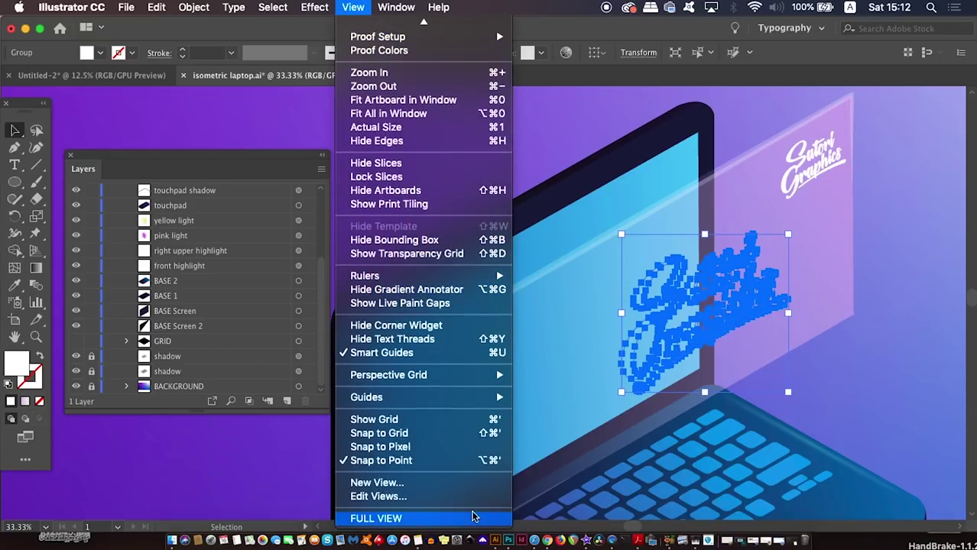
left_click(473, 518)
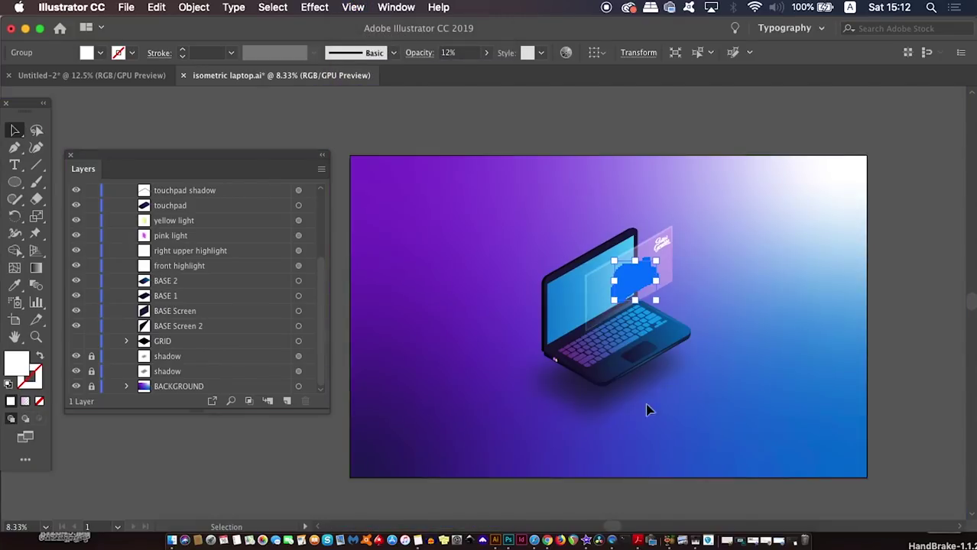
Deselect, zoom in close on the logo panel, then return to the saved FULL VIEW.
left_click(858, 254)
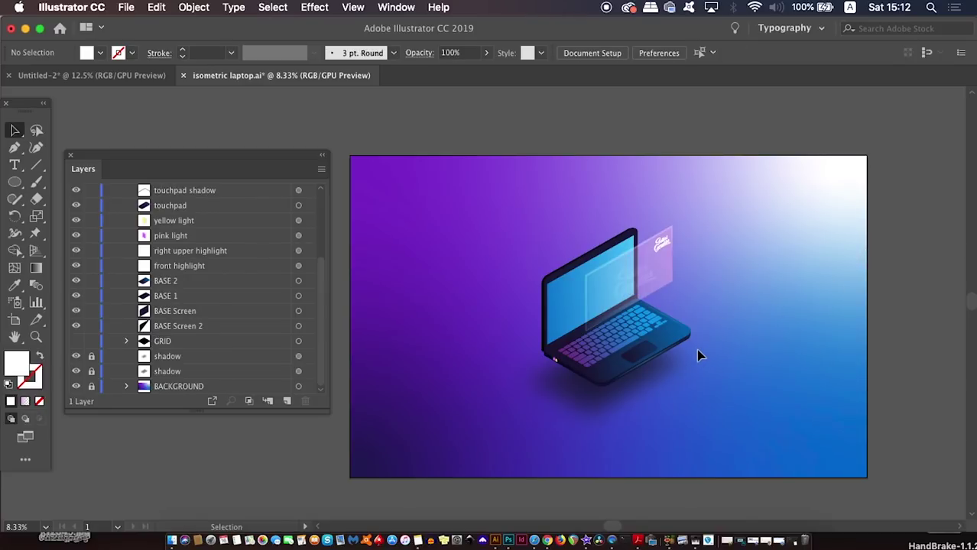
key("super+equal")
key("super+equal")
key("super+equal")
key("super+equal")
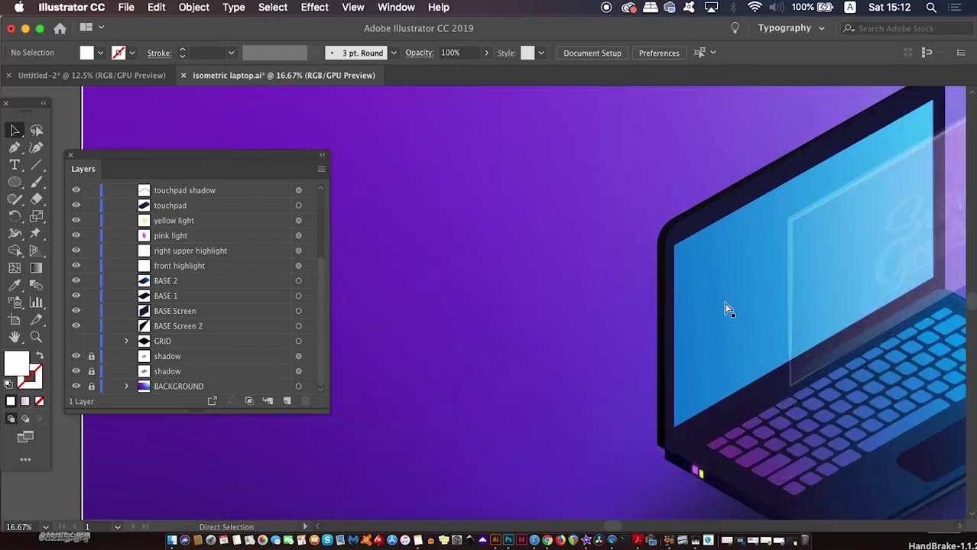
left_click_drag(688, 246, 483, 237)
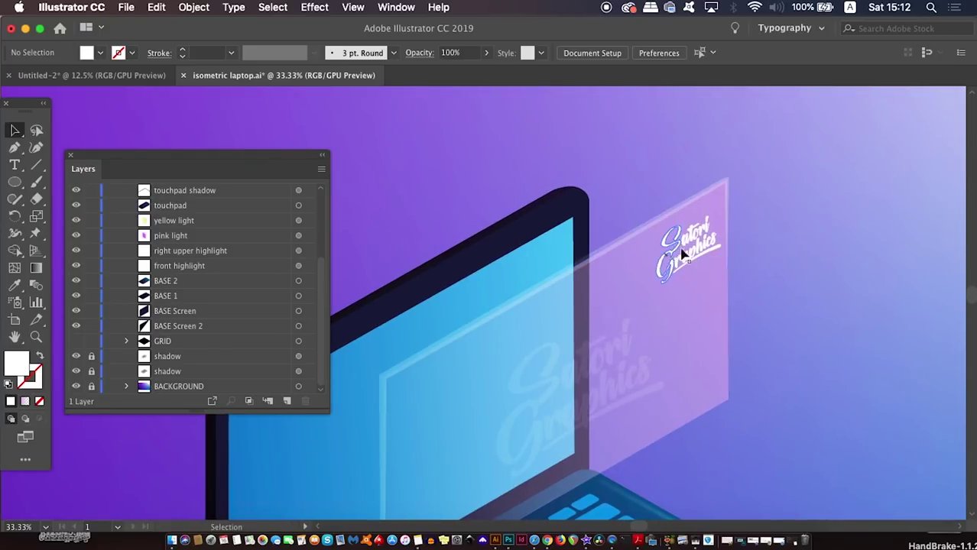
key("super+equal")
left_click_drag(697, 250, 615, 314)
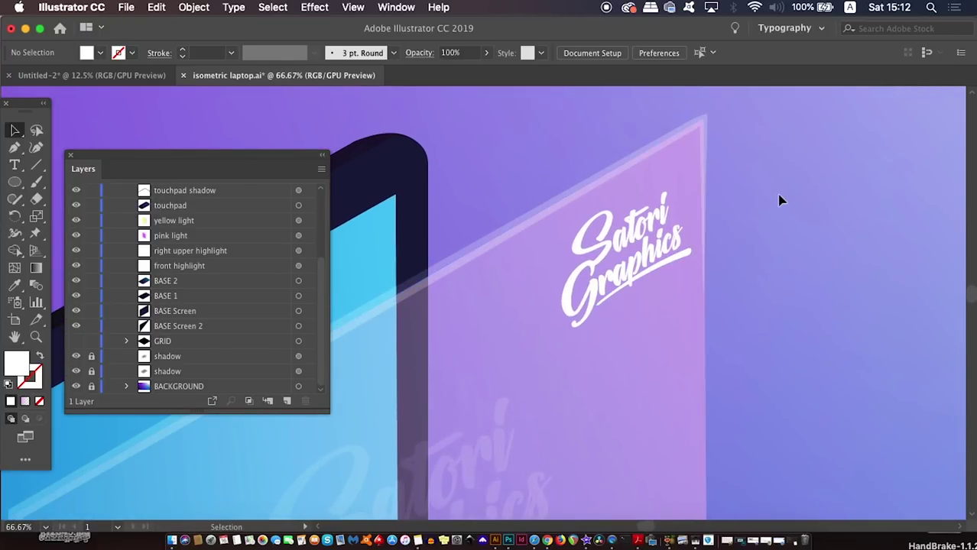
left_click(348, 7)
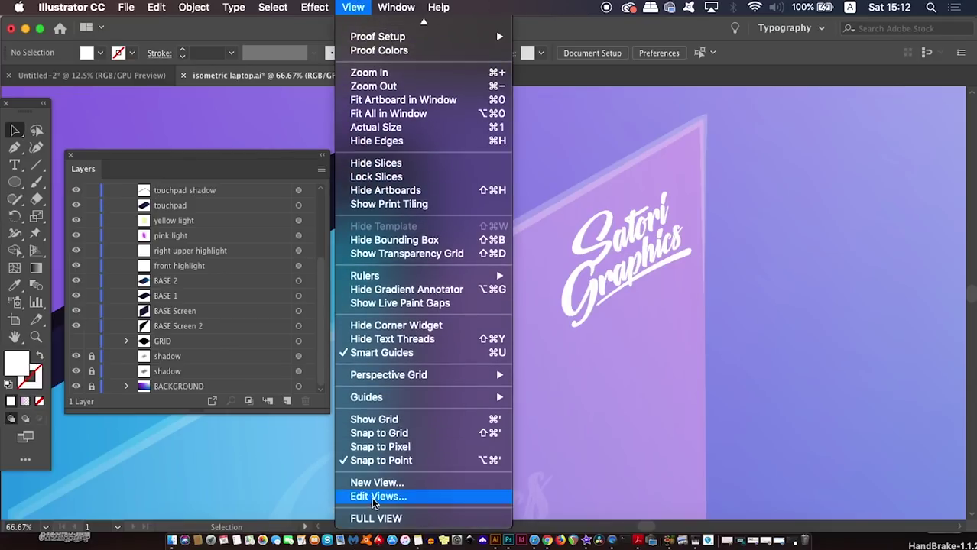
left_click(397, 517)
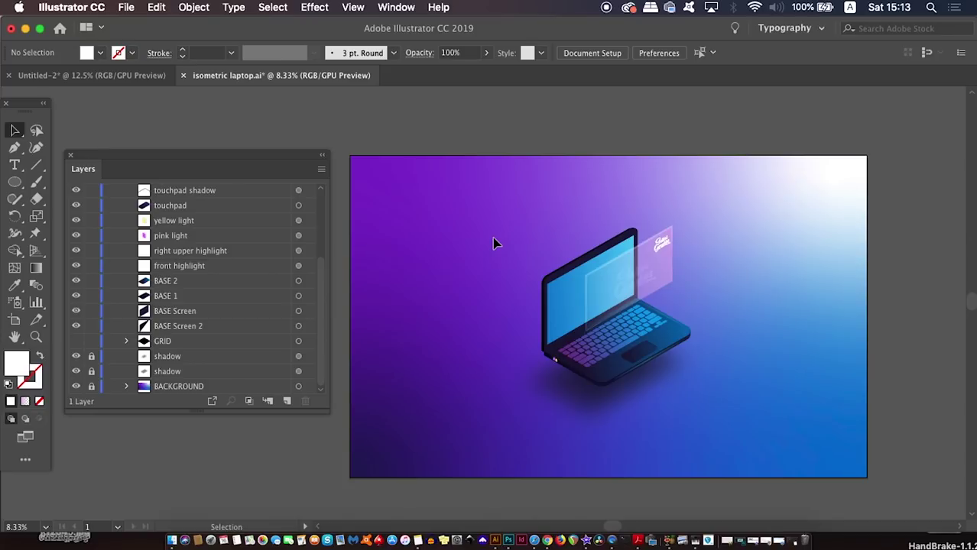
Zoom in close on the laptop's screen corner.
scroll(492, 243, "up", 3)
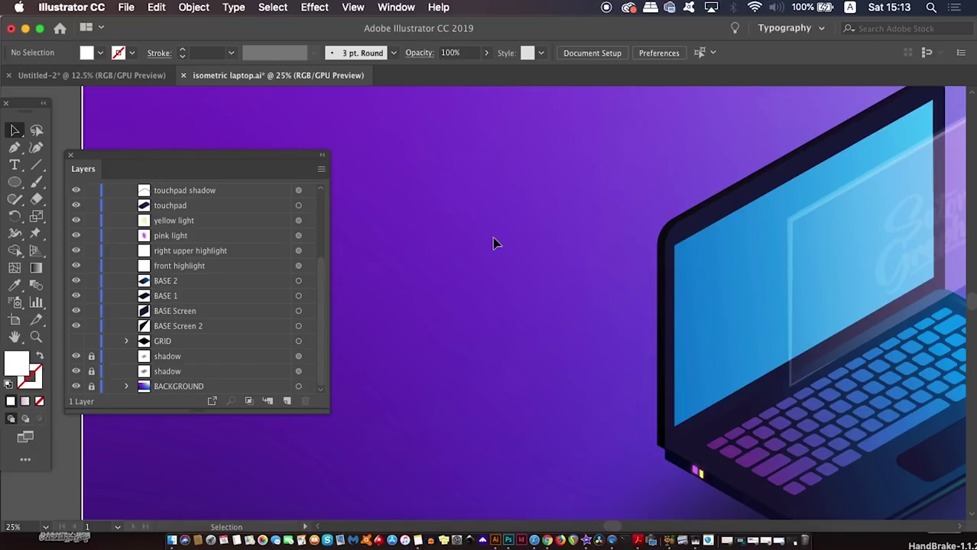
scroll(493, 243, "down", 4)
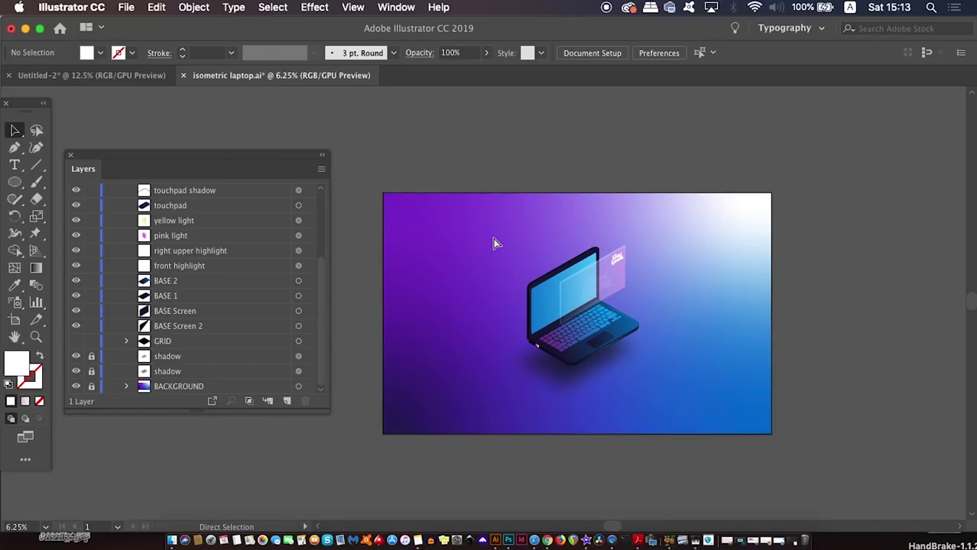
scroll(494, 243, "up", 1)
scroll(493, 243, "down", 1)
scroll(493, 243, "up", 1)
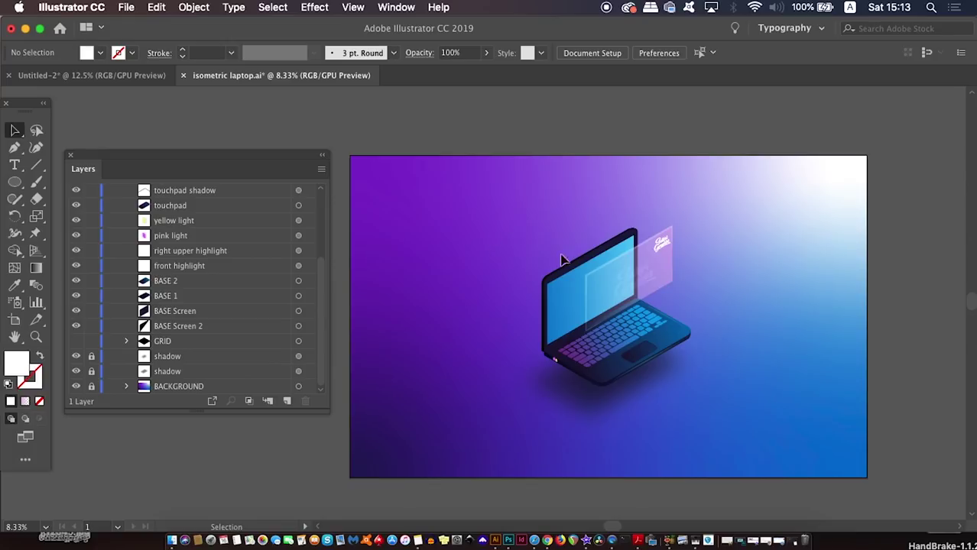
key("space")
mouse_move(724, 342)
left_mouse_down()
mouse_move(441, 336)
mouse_move(599, 379)
mouse_move(770, 262)
mouse_move(567, 386)
mouse_move(693, 404)
mouse_move(732, 342)
left_mouse_up()
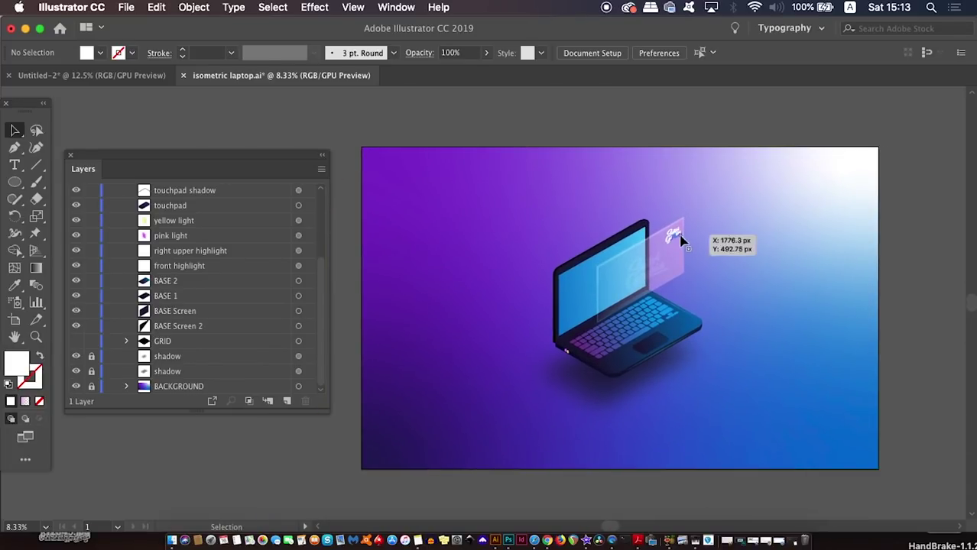
key("super+equal")
key("super+equal")
key("super+equal")
key("super+equal")
key("super+equal")
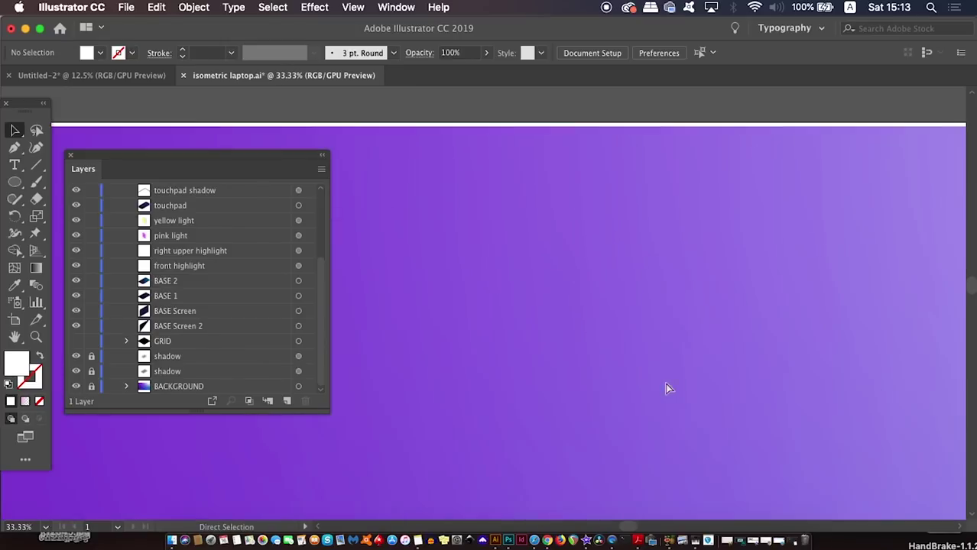
left_click_drag(734, 378, 498, 239)
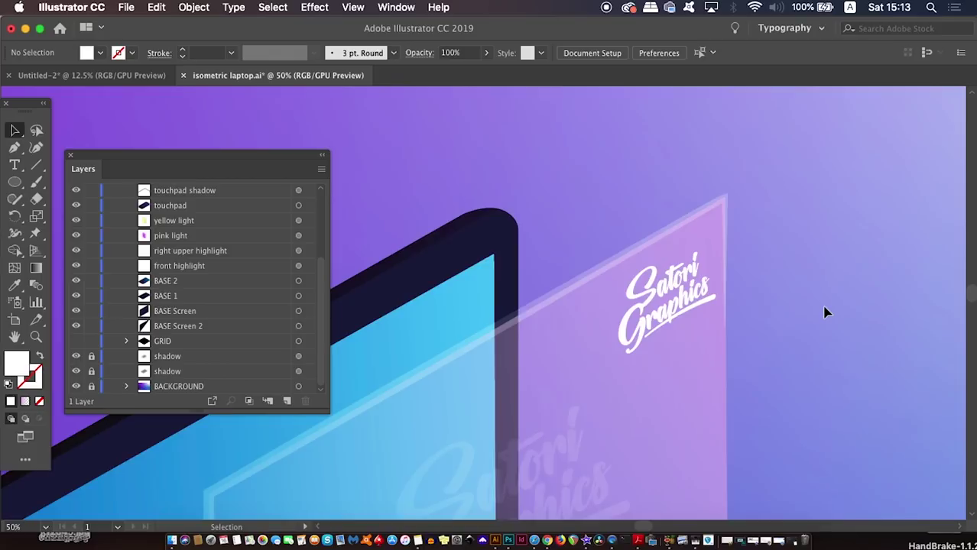
Zoom back out and pan to recentre the whole laptop in the window.
key("super+minus")
key("super+minus")
left_click_drag(824, 306, 861, 202)
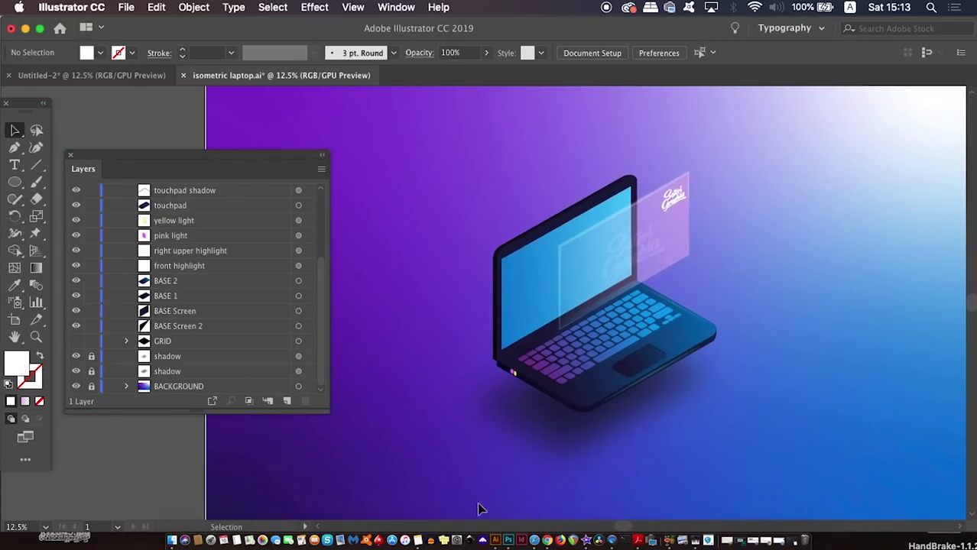
scroll(960, 530, "right", 5)
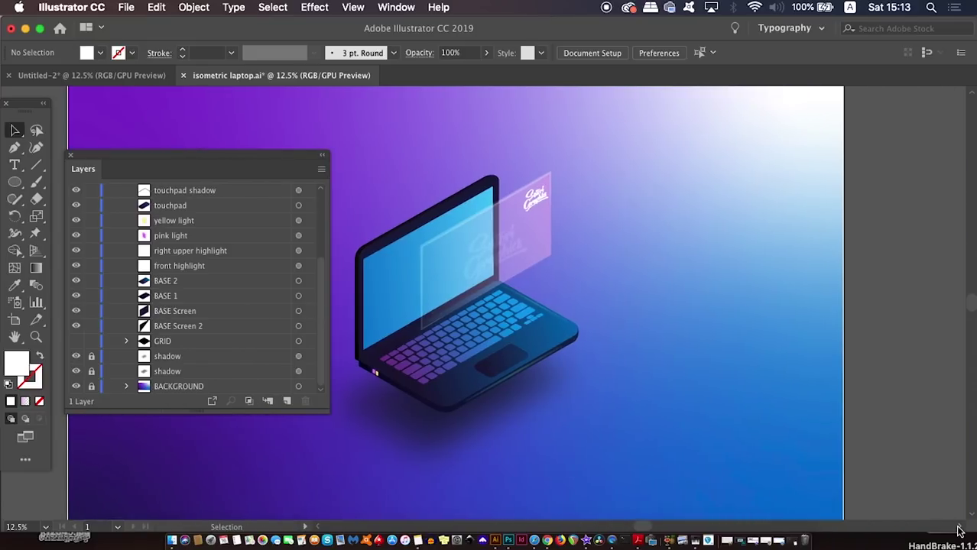
scroll(972, 520, "down", 2)
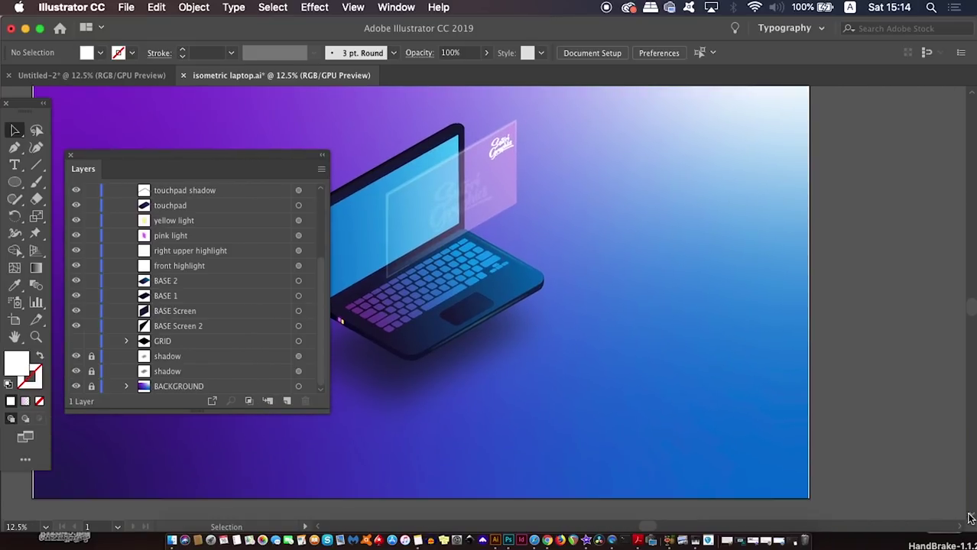
left_click_drag(654, 385, 831, 463)
mouse_move(693, 306)
left_mouse_down()
mouse_move(438, 388)
mouse_move(733, 305)
mouse_move(750, 290)
mouse_move(683, 295)
left_mouse_up()
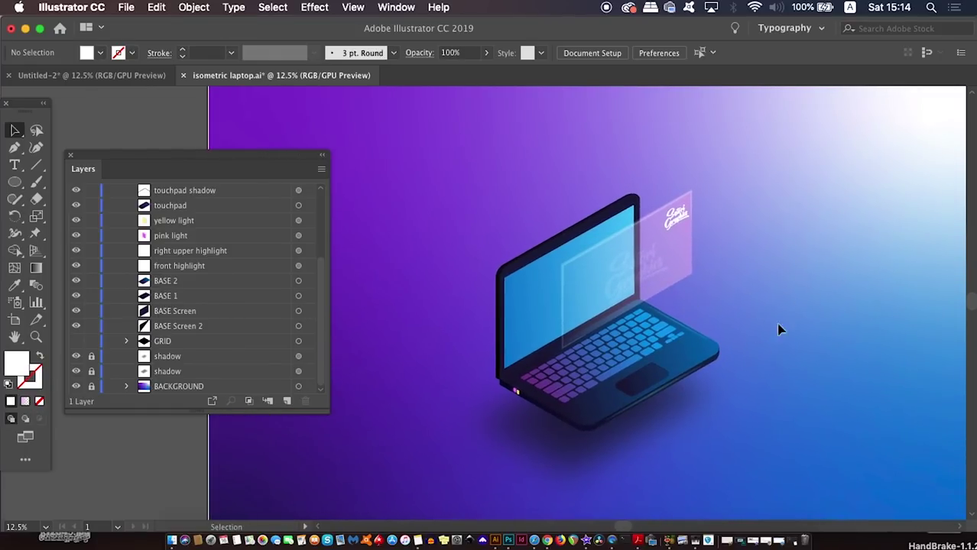
left_click_drag(778, 329, 676, 323)
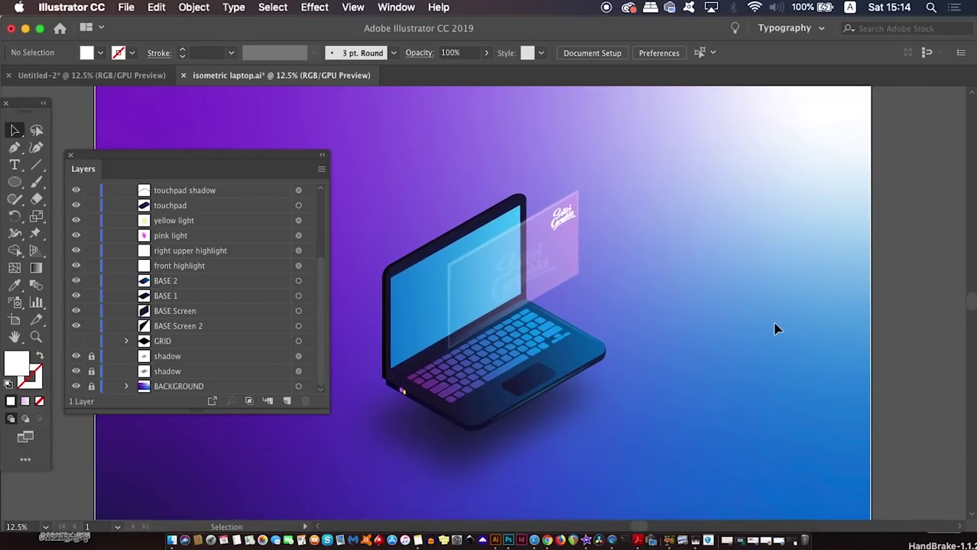
left_click(564, 222)
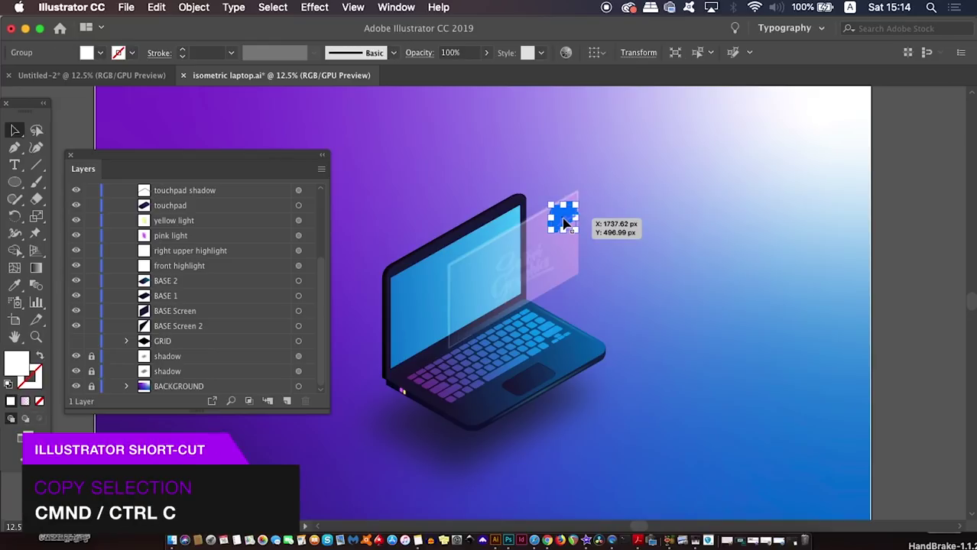
key("super+v")
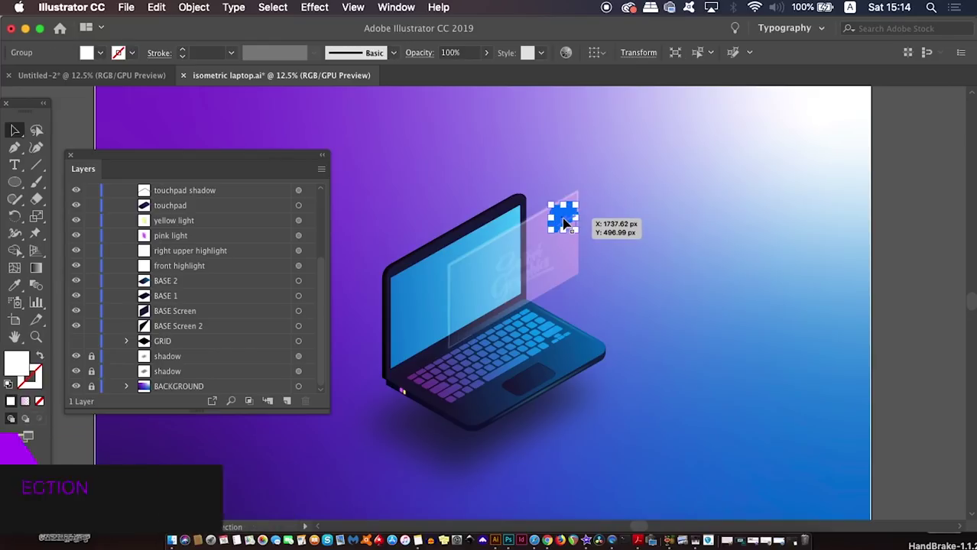
left_click_drag(563, 222, 495, 298)
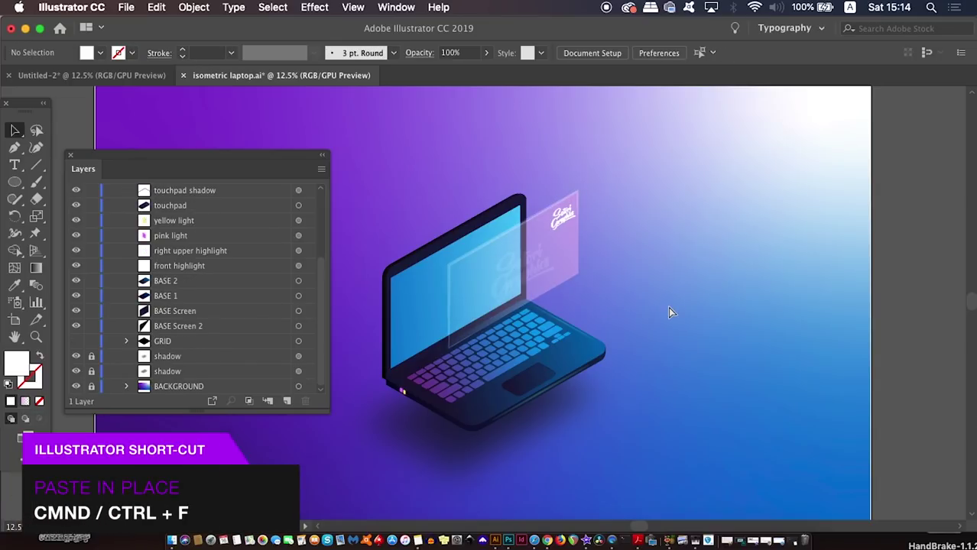
key("super+f")
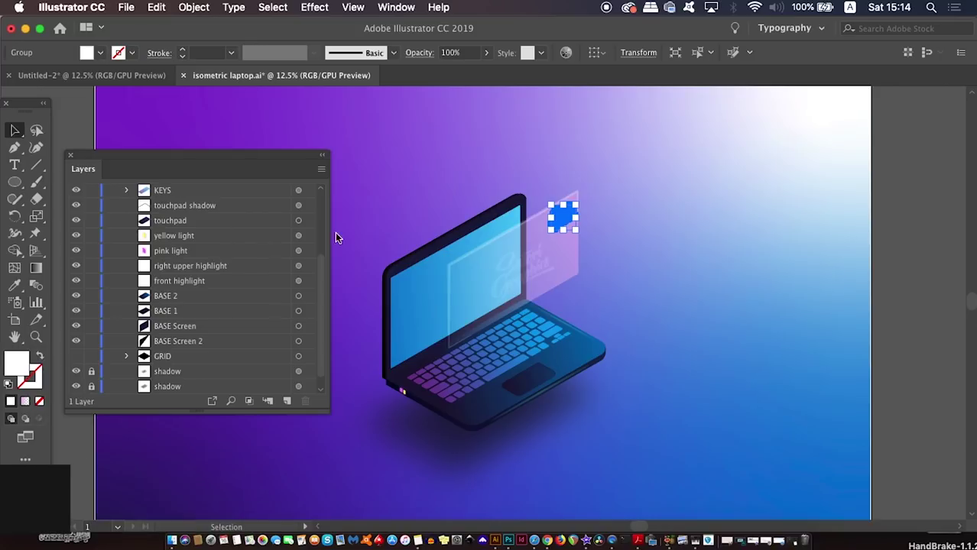
left_click_drag(320, 269, 319, 197)
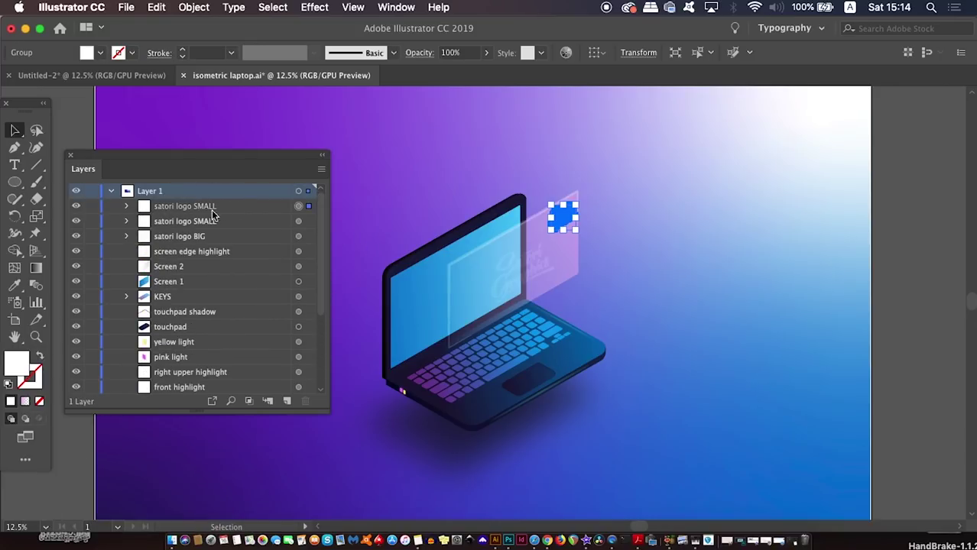
left_click(240, 208)
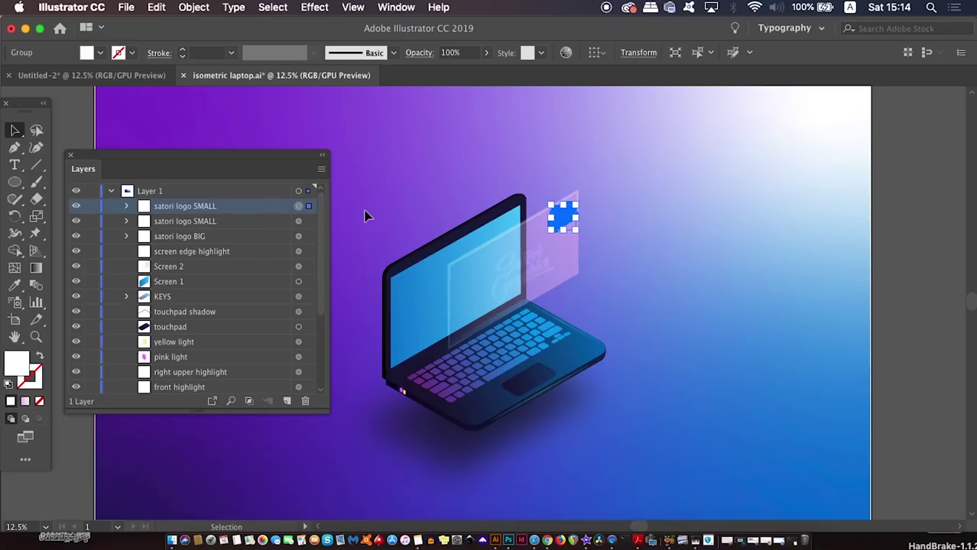
key("Delete")
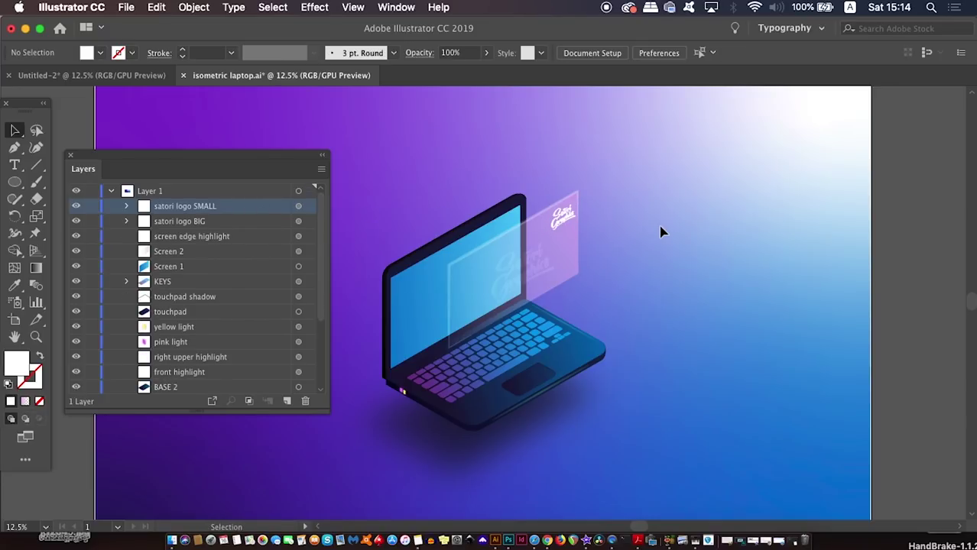
scroll(673, 302, "left", 5)
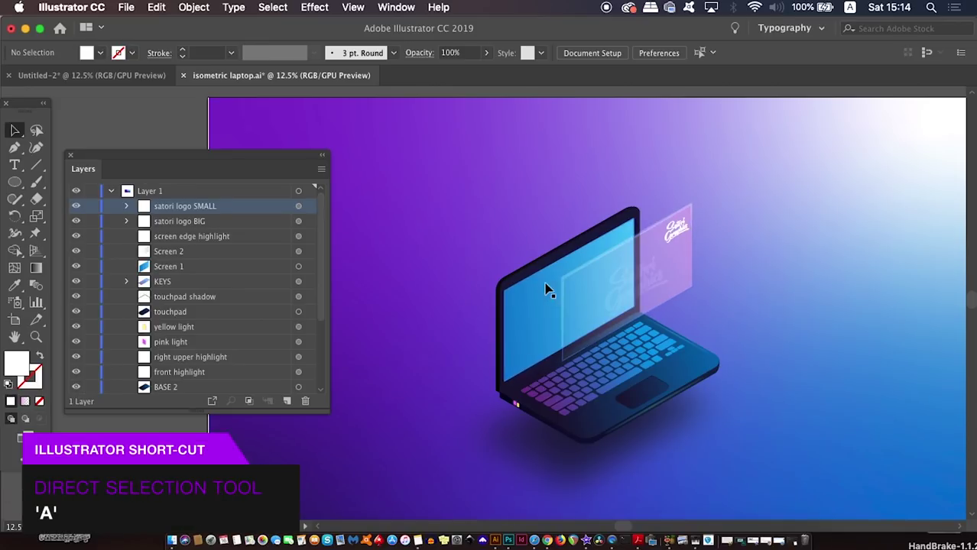
key("v")
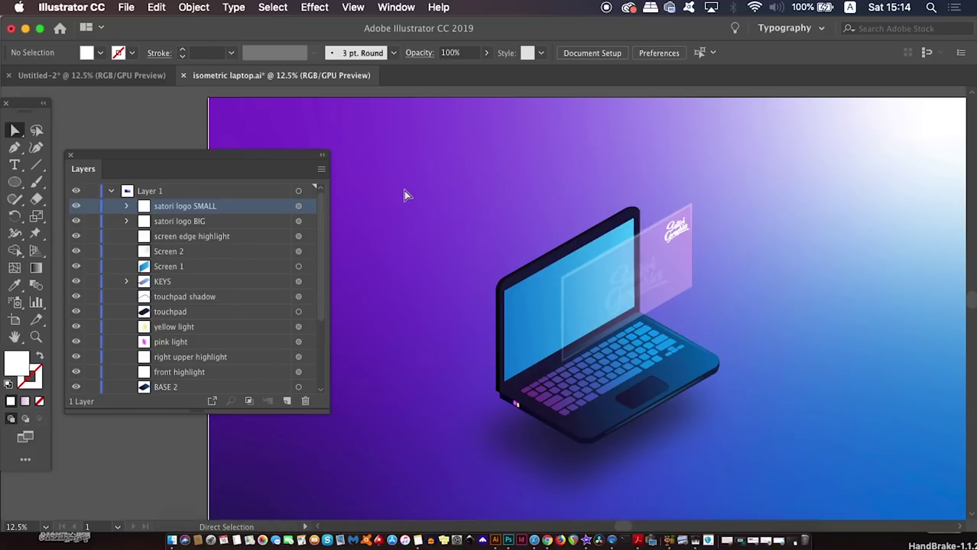
key("v")
key("a")
key("v")
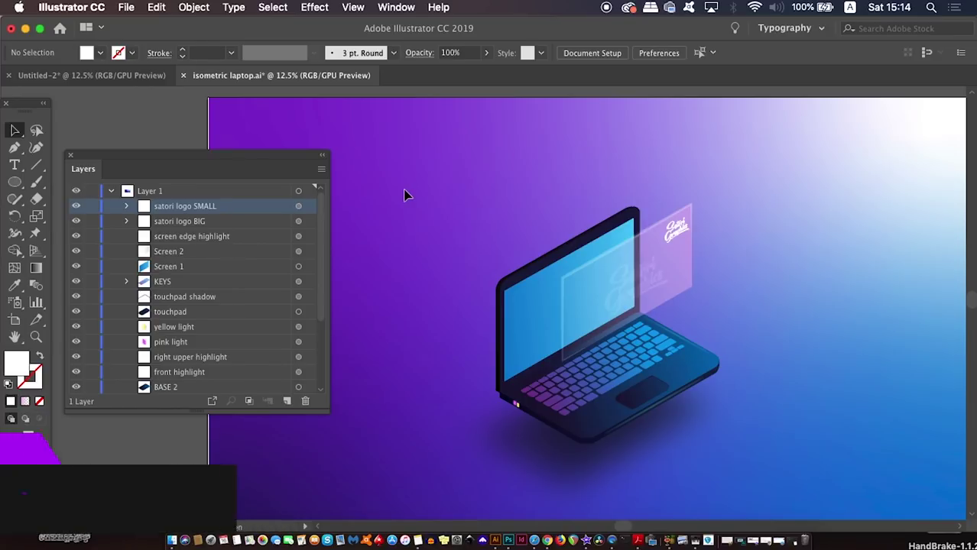
Draw a three-point practice triangle with the Pen tool, swapping its white fill to an outline.
key("p")
left_click(387, 199)
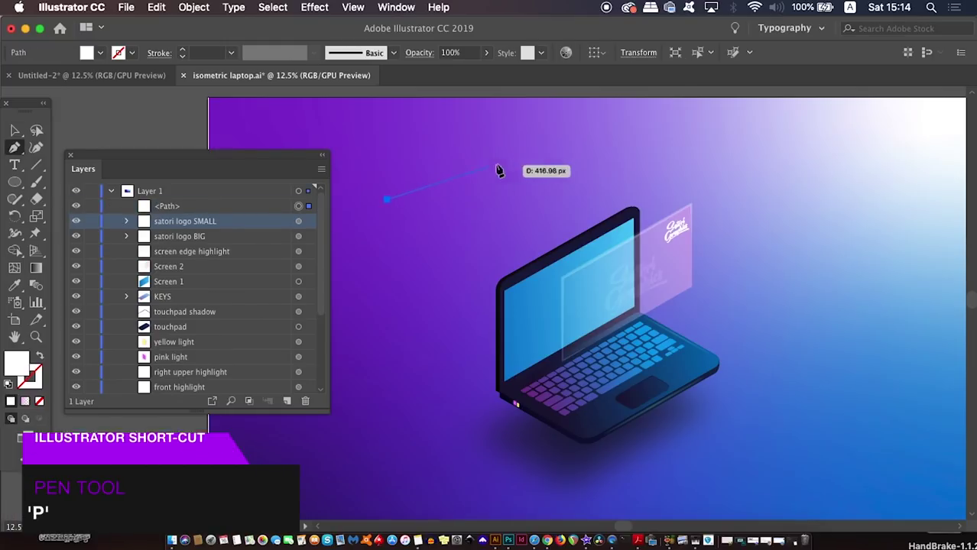
left_click(583, 139)
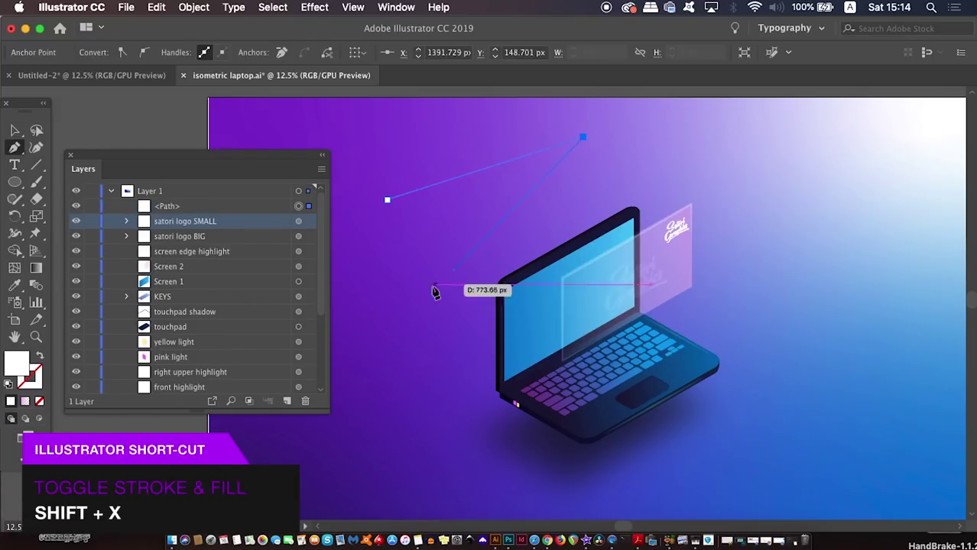
left_click(374, 342)
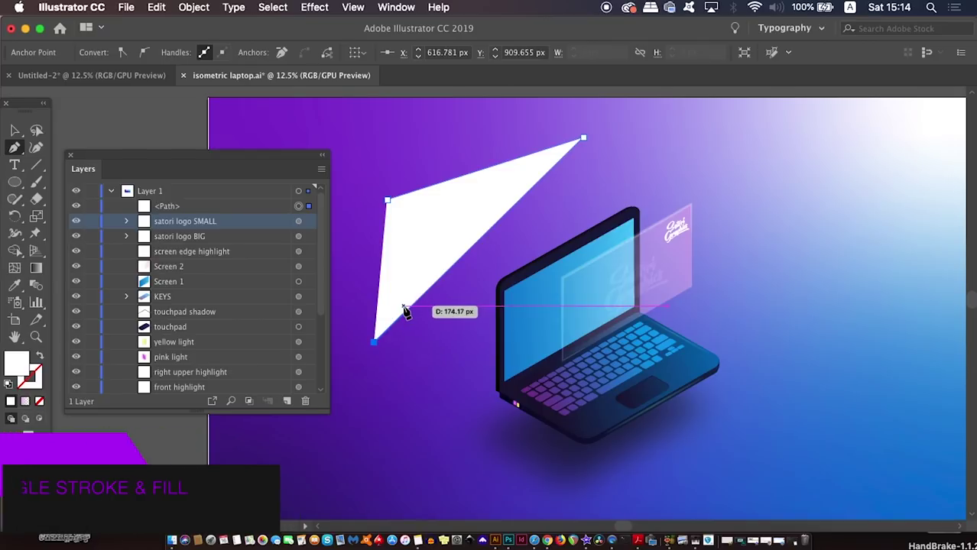
key("shift+x")
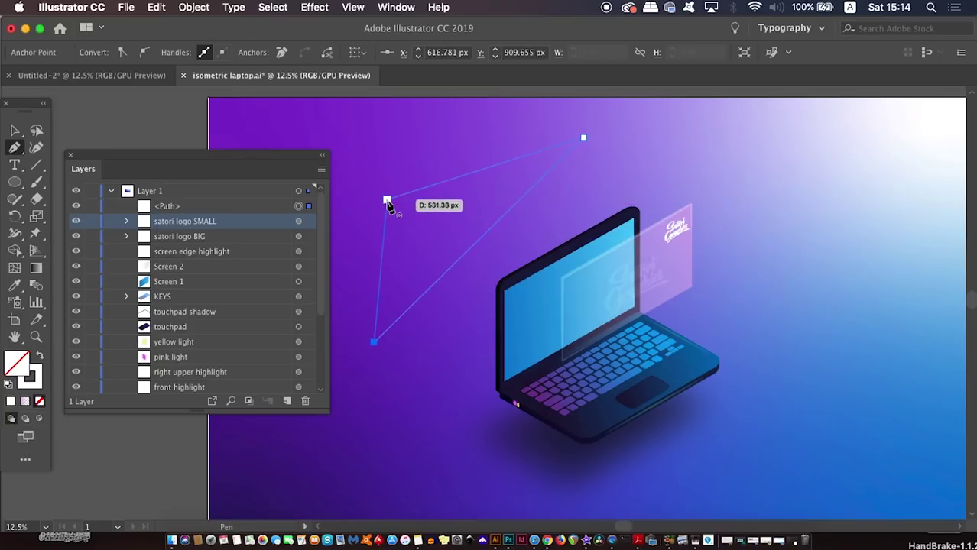
left_click(387, 201)
Delete the practice triangle and zoom out to show the whole artboard.
key("v")
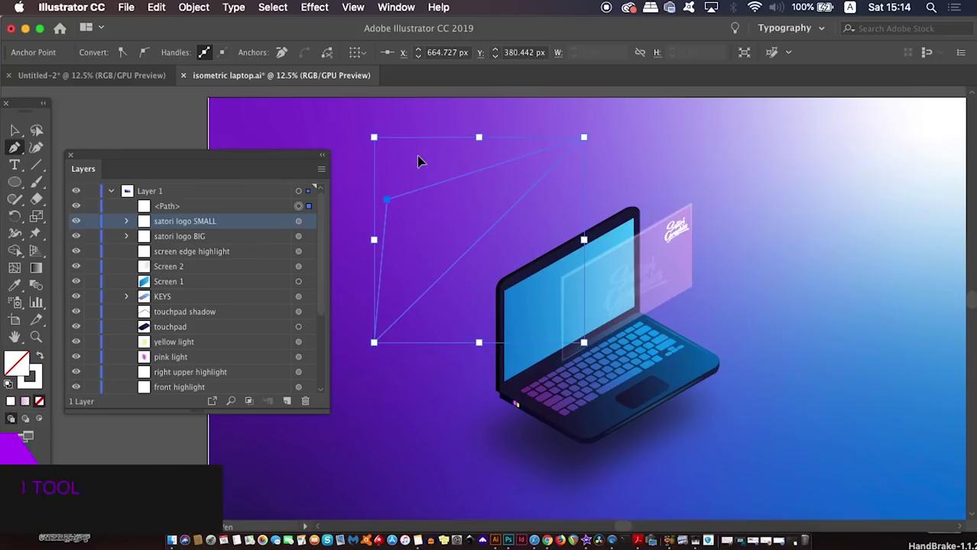
left_click(416, 364)
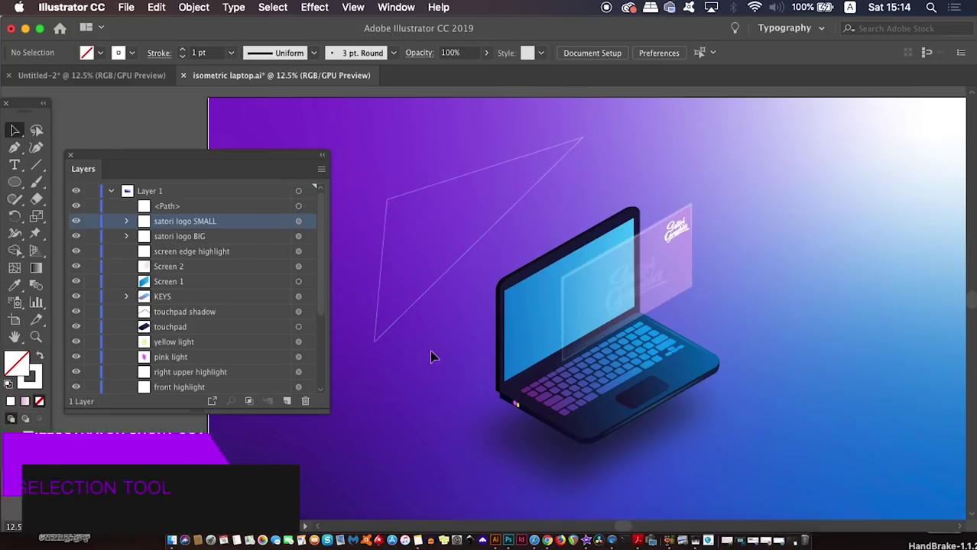
left_click(426, 296)
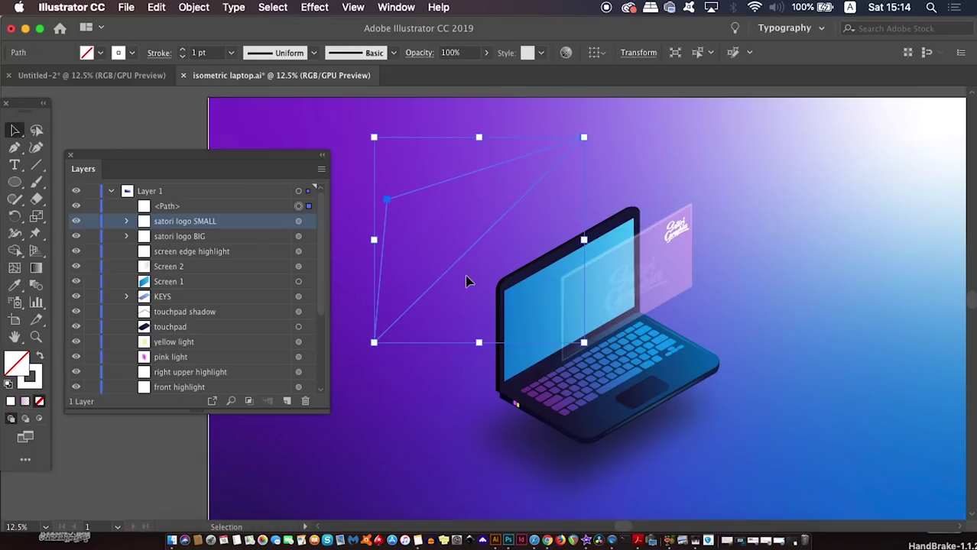
key("Delete")
left_click_drag(555, 357, 548, 258)
key("super+minus")
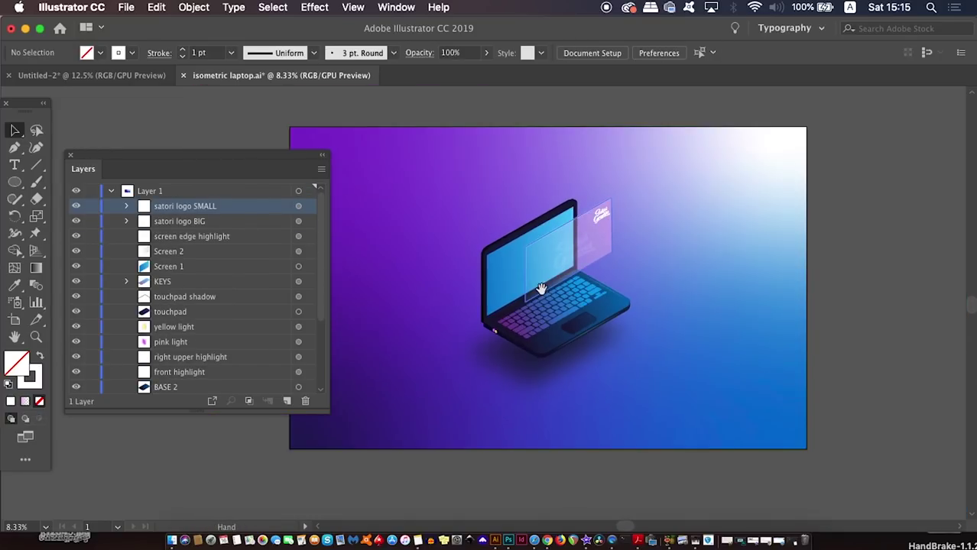
left_click_drag(544, 294, 620, 304)
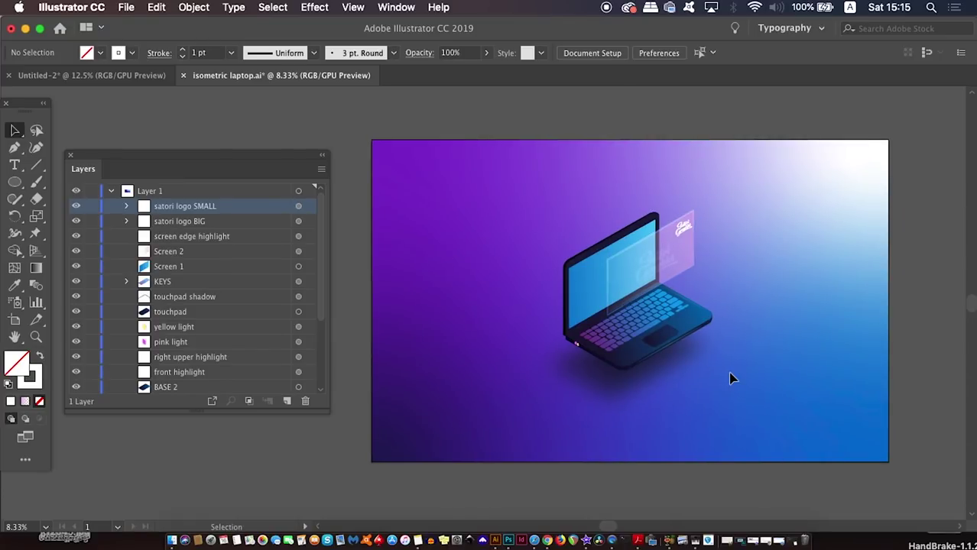